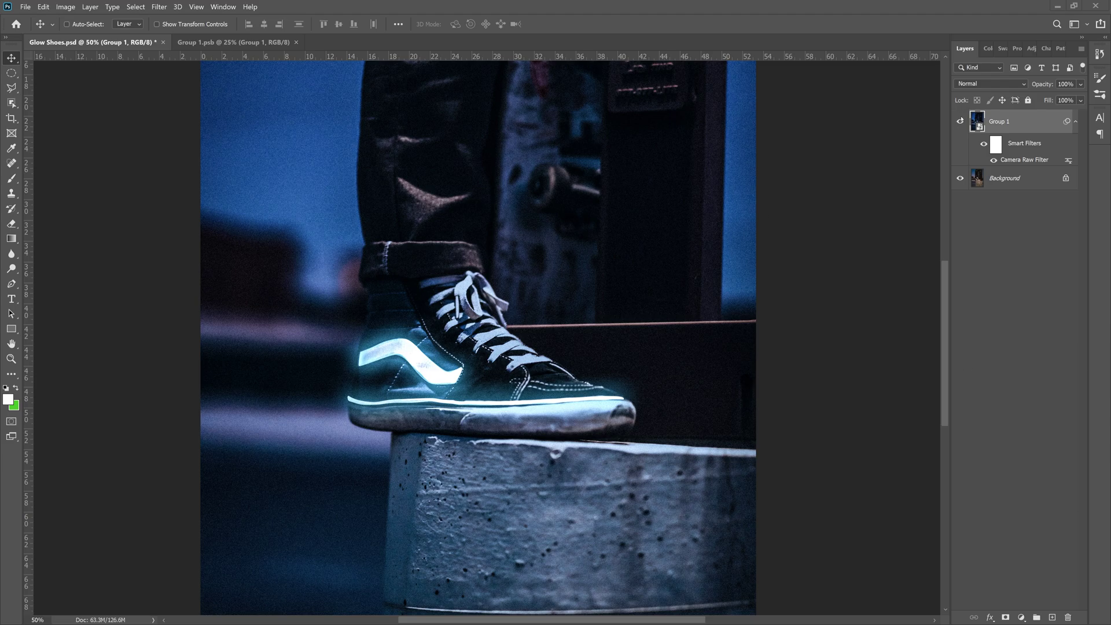
# - Toggle Group 1 off and back on to compare the glowing sneaker with the original
pyautogui.click(960, 121)
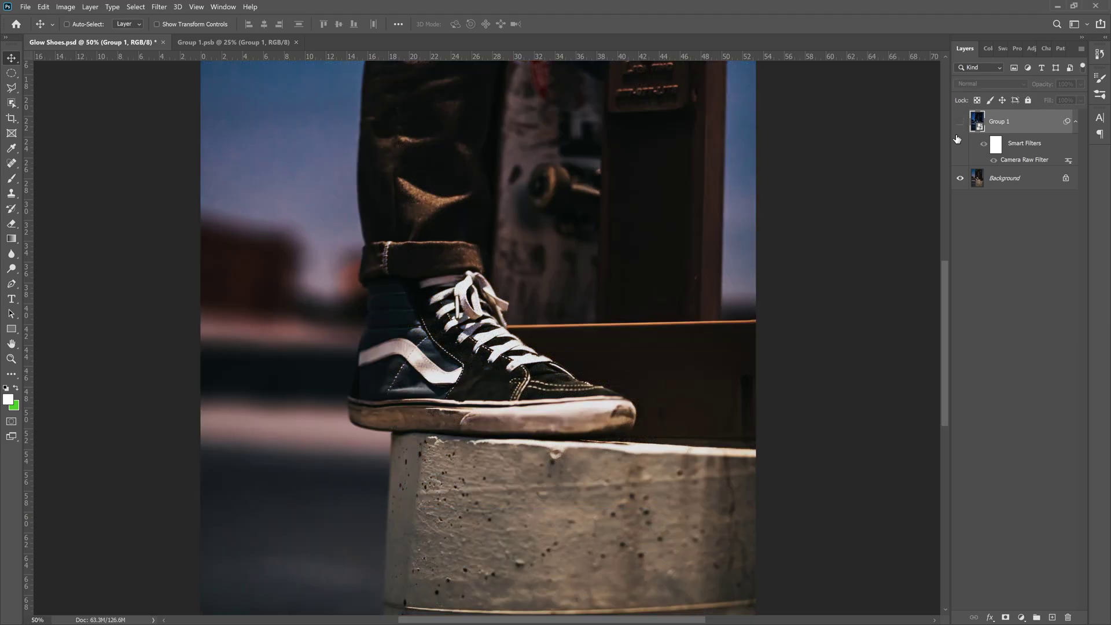
pyautogui.click(961, 121)
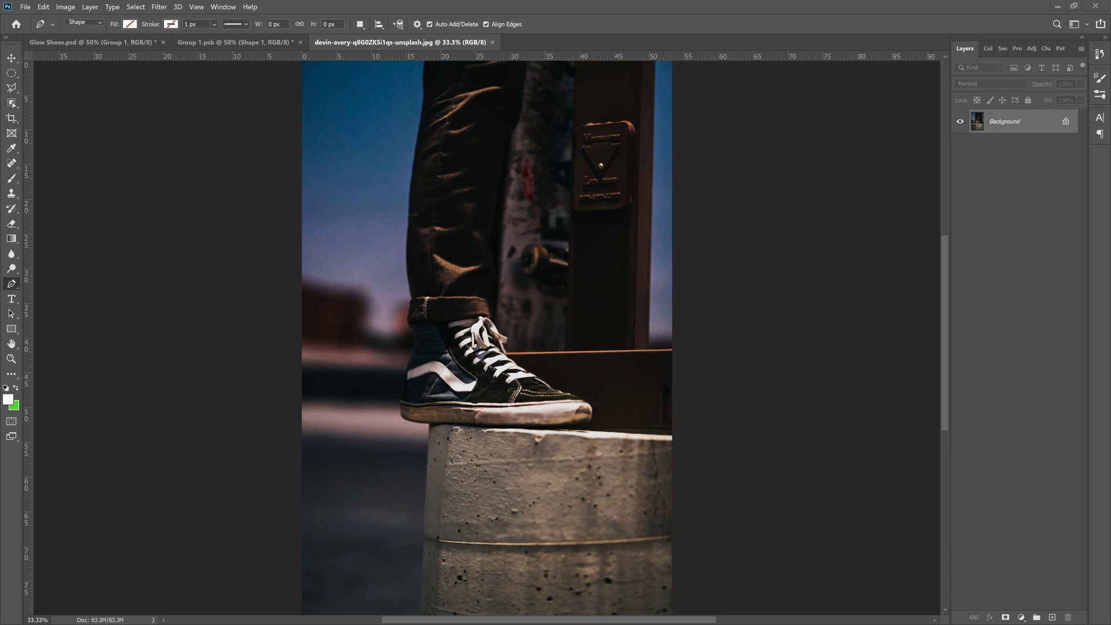
# - Duplicate the Background layer and hide the original Background beneath the copy
pyautogui.moveTo(1008, 134); pyautogui.dragTo(1053, 618)
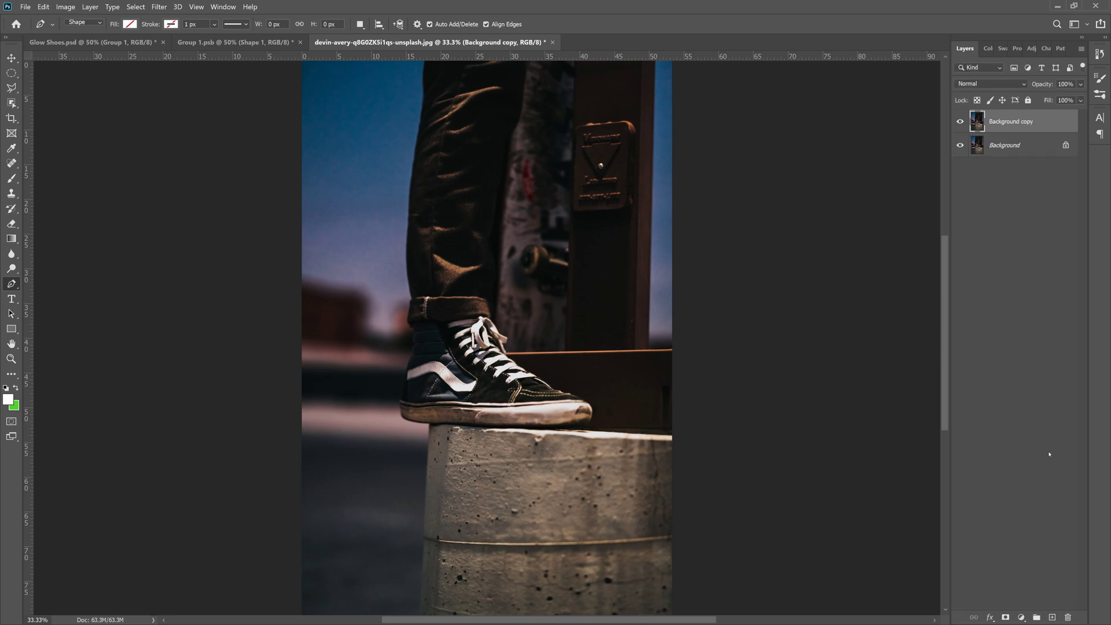
pyautogui.click(960, 144)
# - Make Background copy a smart object and apply Camera Raw: Temperature -33, Exposure -0.85, Clarity +13
pyautogui.rightClick(1011, 124)
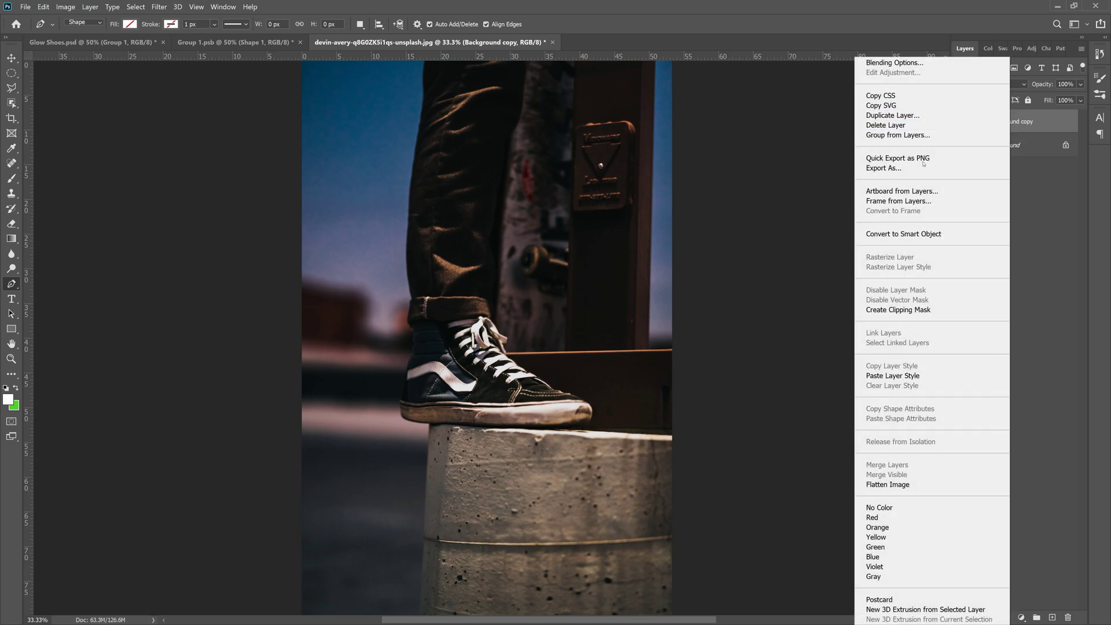
pyautogui.click(906, 236)
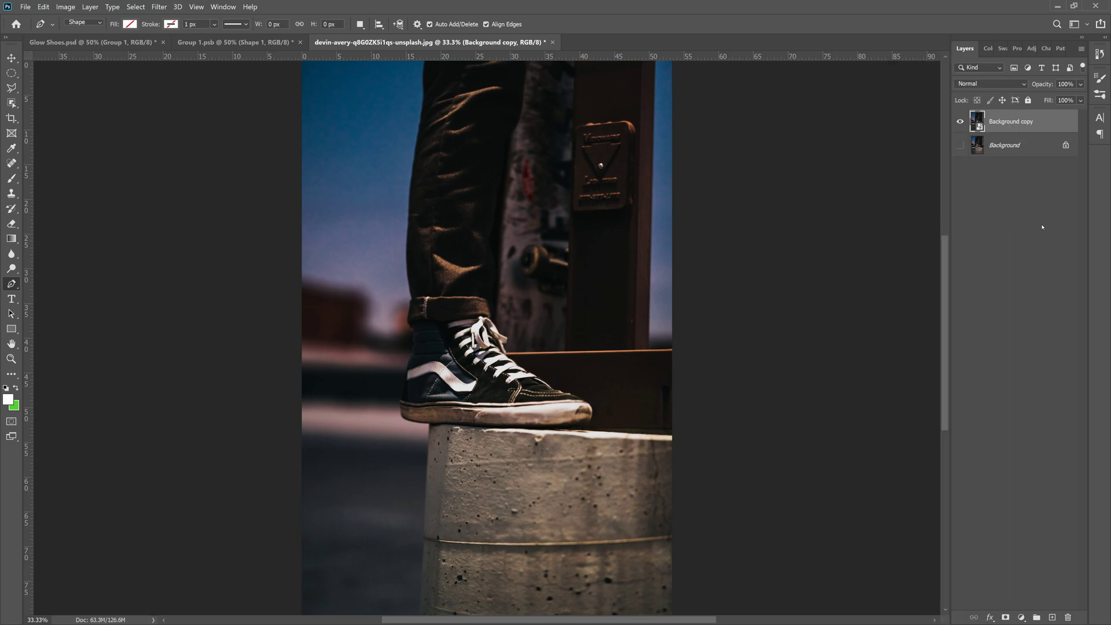
pyautogui.click(159, 7)
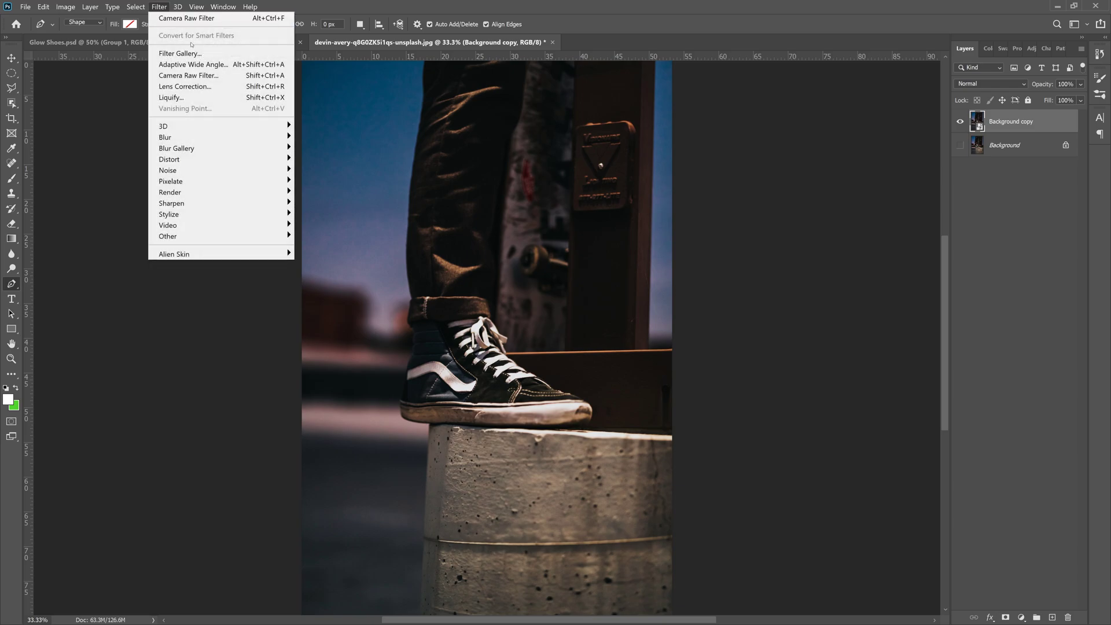
pyautogui.click(210, 76)
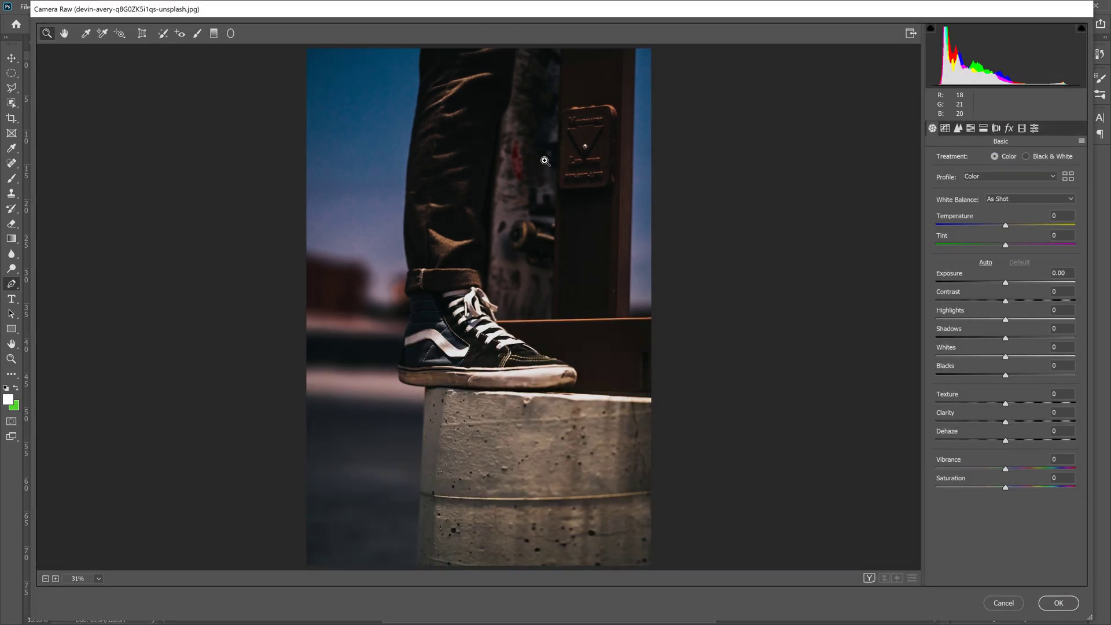
pyautogui.moveTo(1005, 226); pyautogui.dragTo(985, 225)
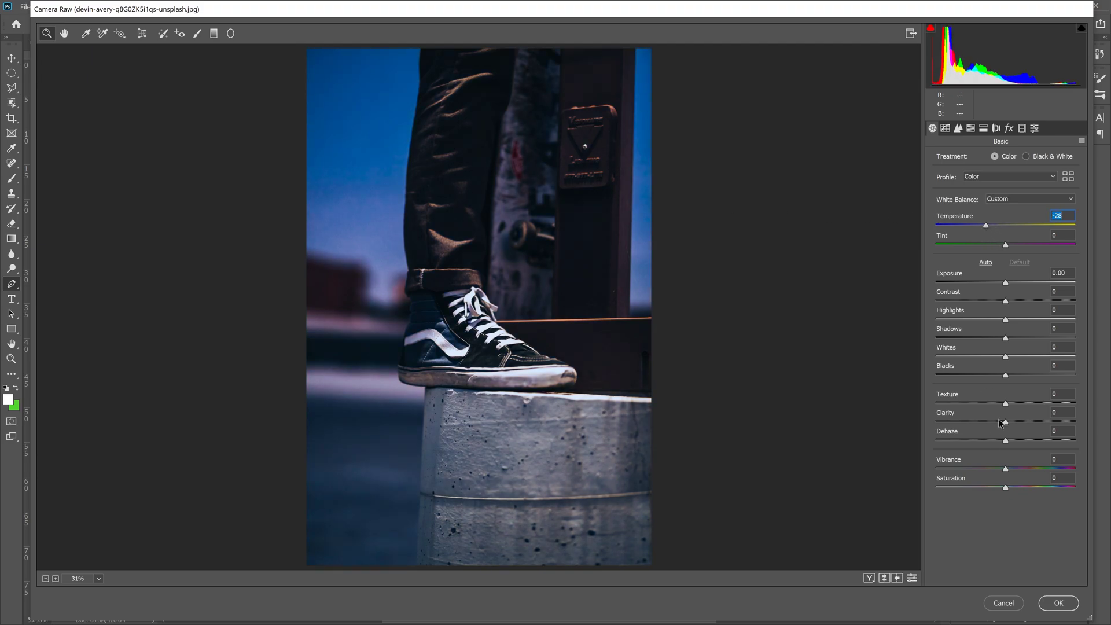
pyautogui.moveTo(1007, 427); pyautogui.dragTo(1015, 427)
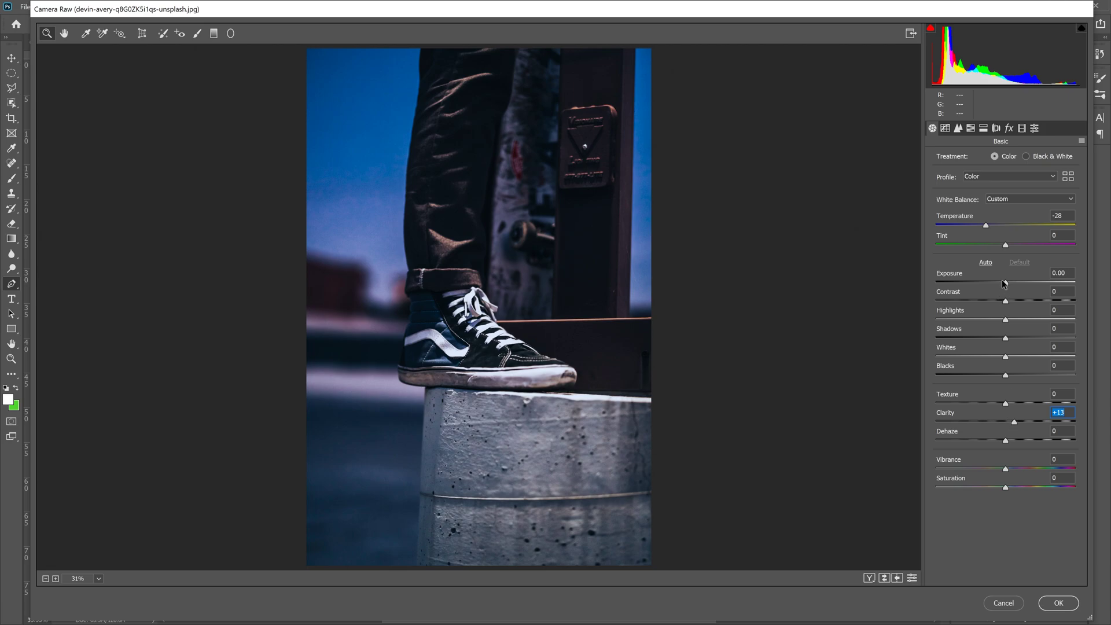
pyautogui.moveTo(1007, 288); pyautogui.dragTo(995, 286)
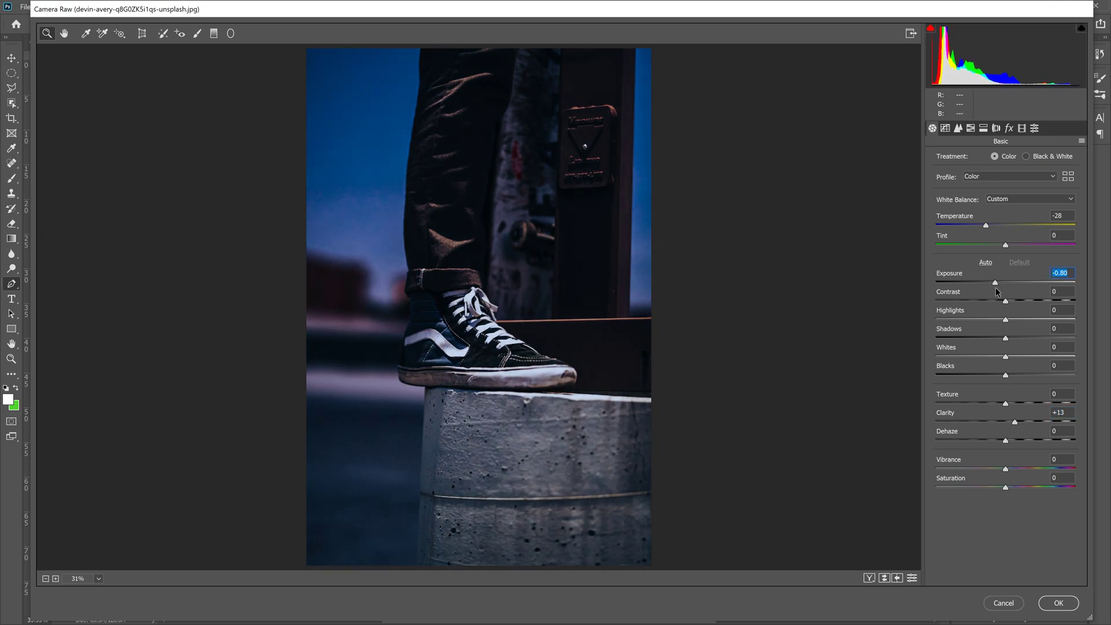
pyautogui.moveTo(986, 225); pyautogui.dragTo(981, 225)
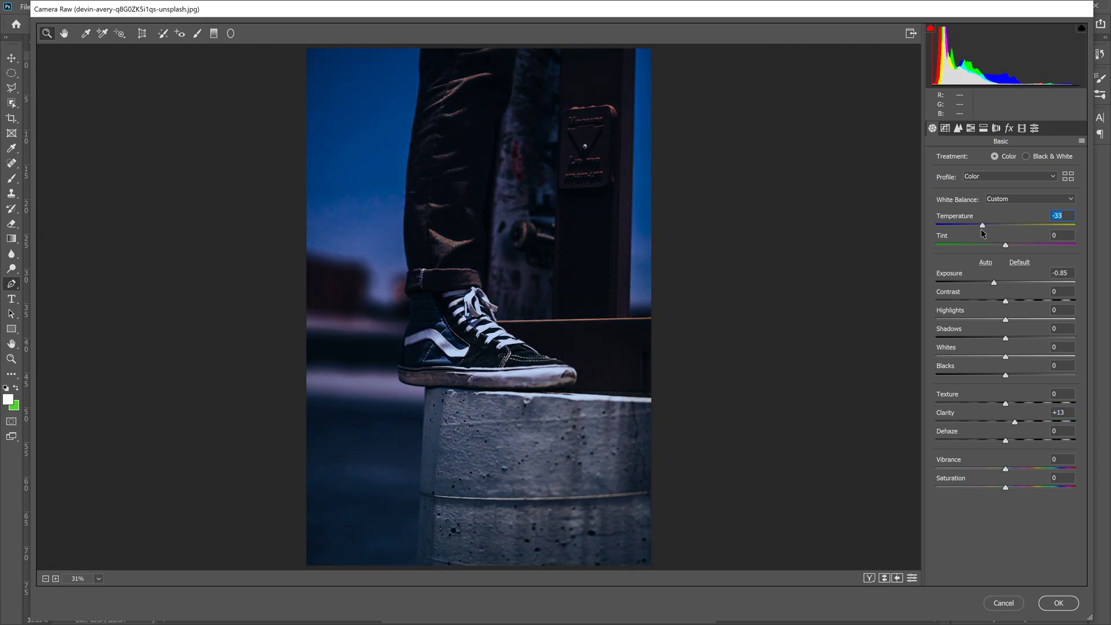
pyautogui.click(995, 283)
pyautogui.click(1058, 604)
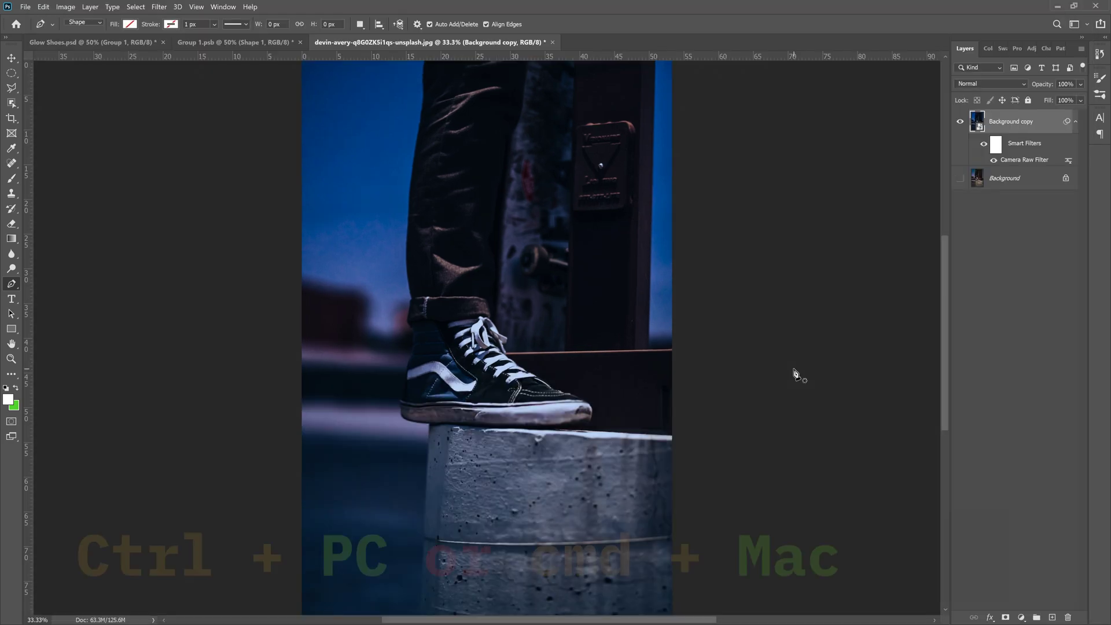
# - Zoom in to 100% on the sneaker
pyautogui.hotkey('ctrl', '+')
pyautogui.hotkey('ctrl', '+')
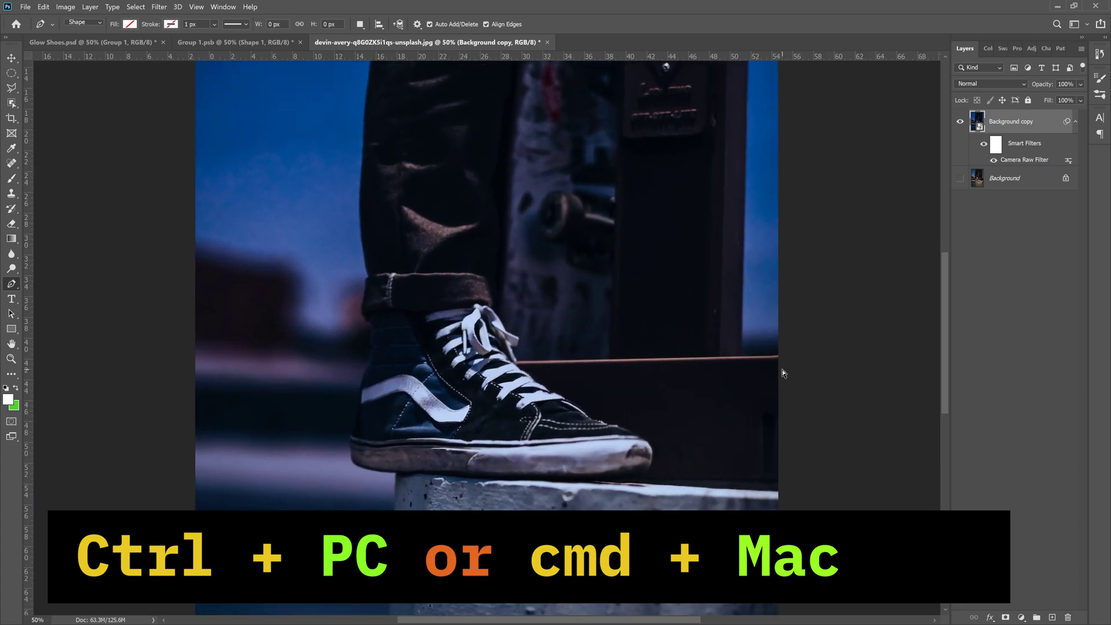
pyautogui.scroll(-3, 665, 362)
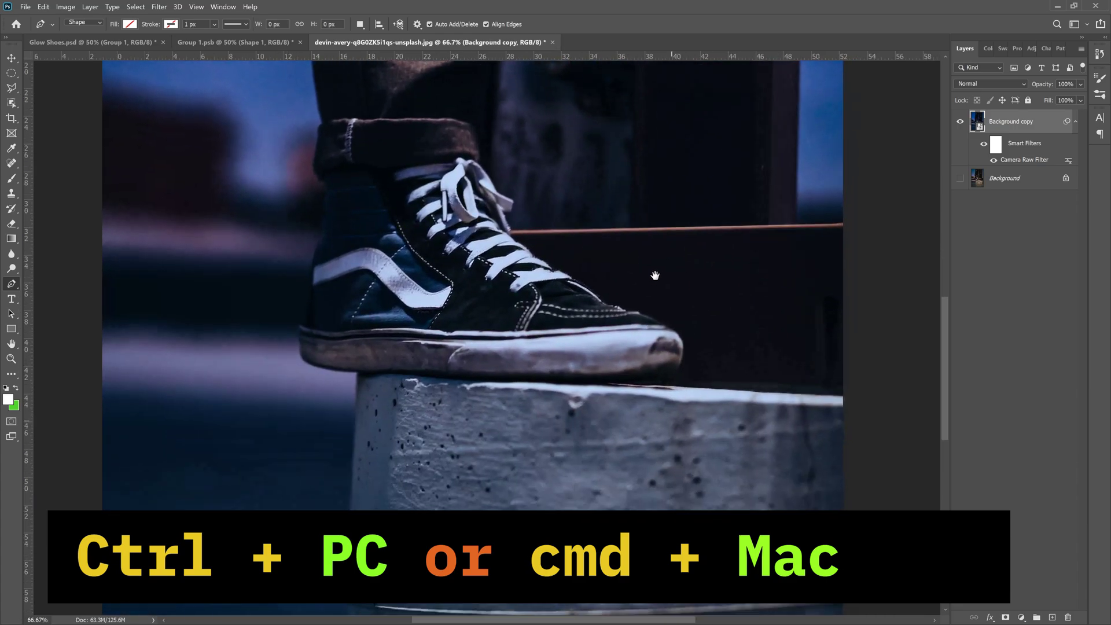
pyautogui.hotkey('ctrl', '+')
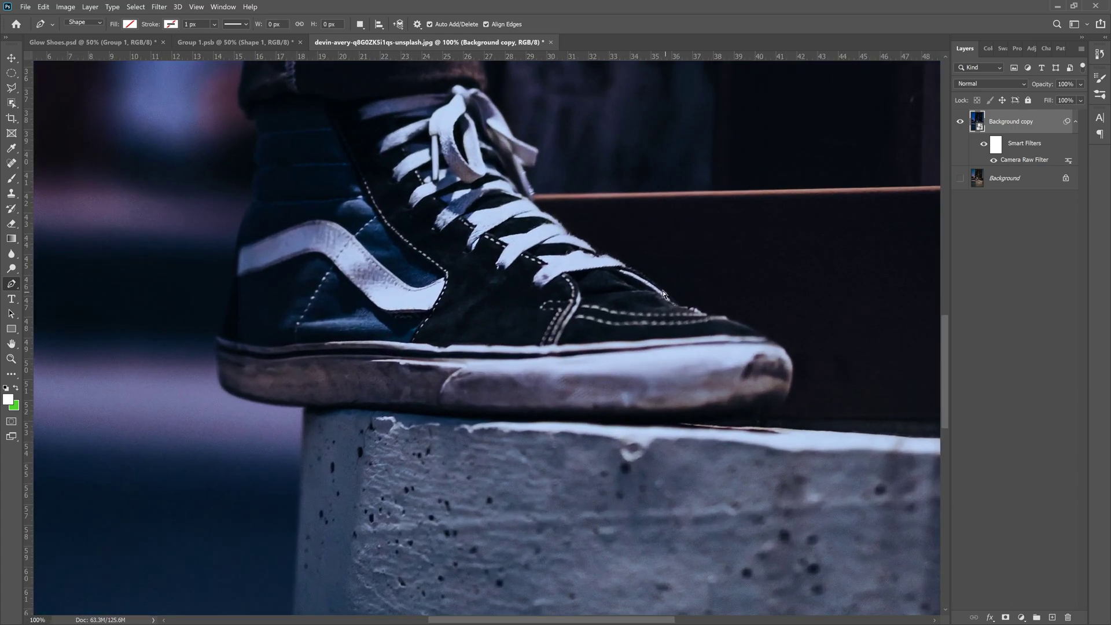
pyautogui.click(11, 58)
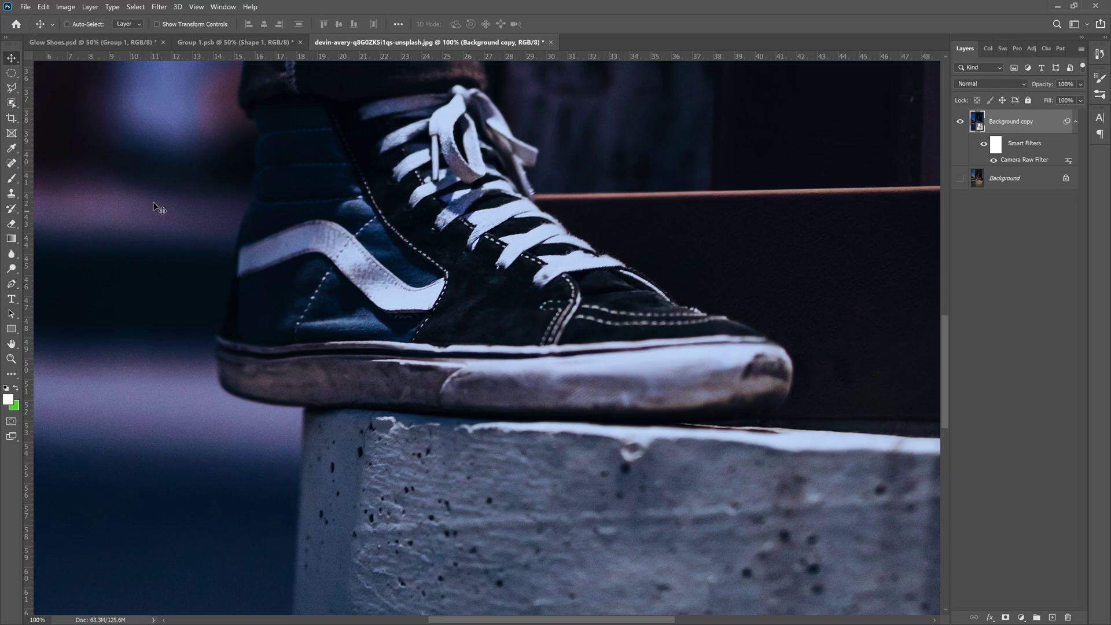
pyautogui.click(223, 6)
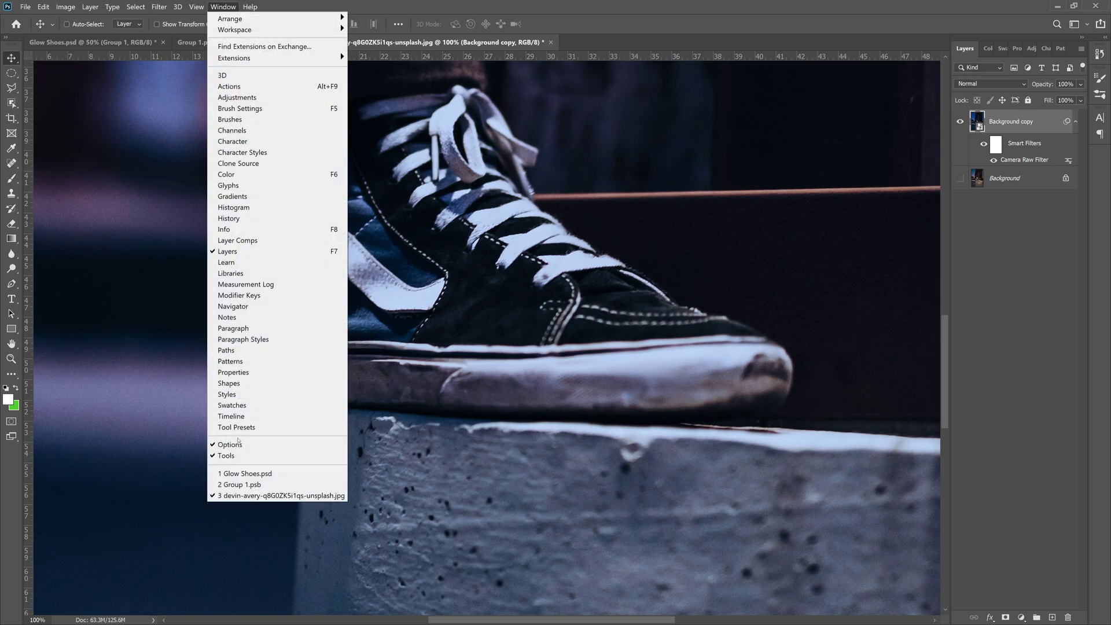
pyautogui.click(568, 11)
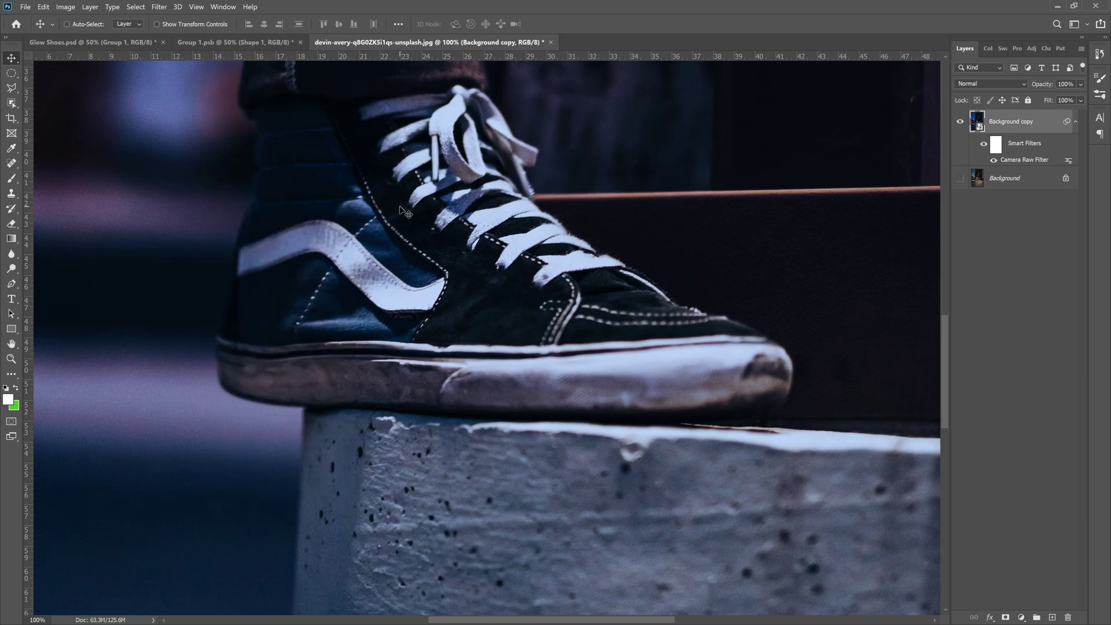
# - Set up the Pen tool in Shape mode with no fill, checking the stroke swatch
pyautogui.click(12, 283)
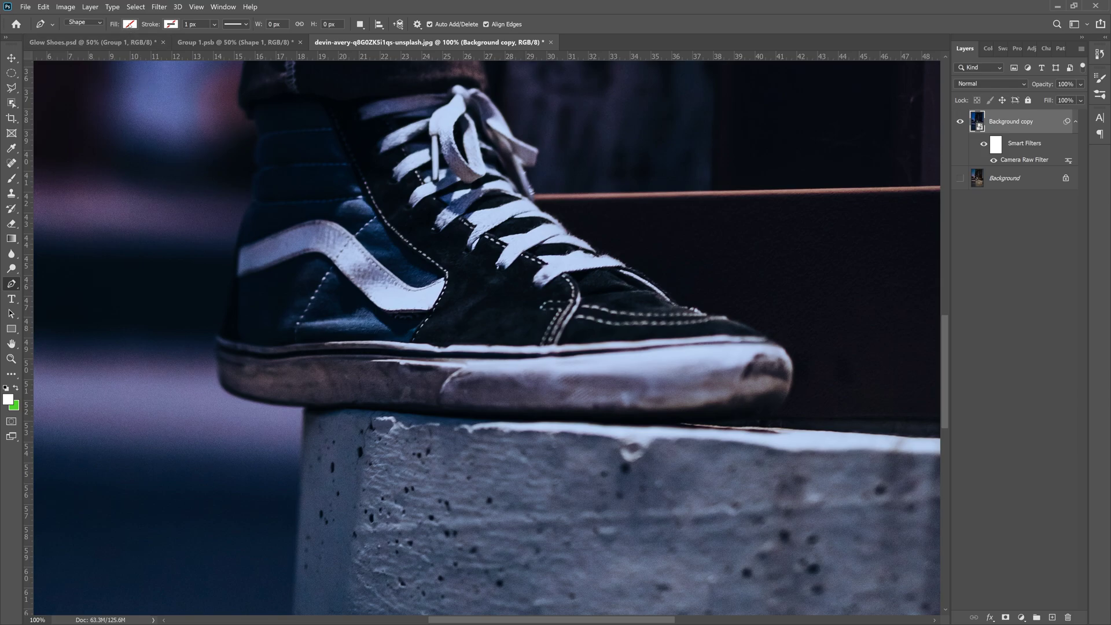
pyautogui.click(130, 24)
pyautogui.click(170, 24)
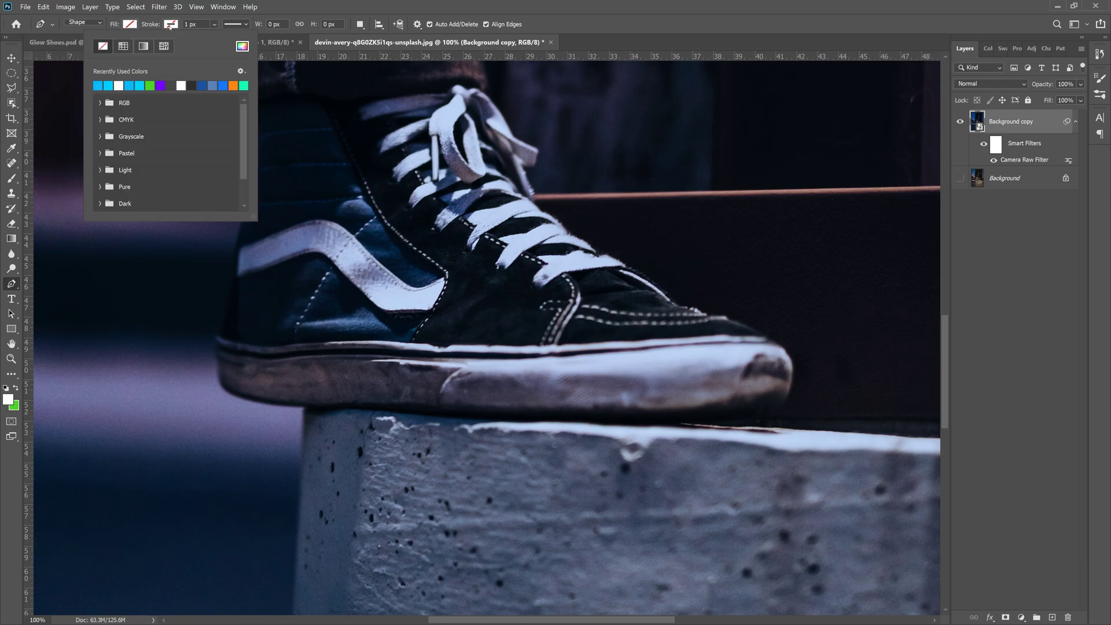
pyautogui.press('Escape')
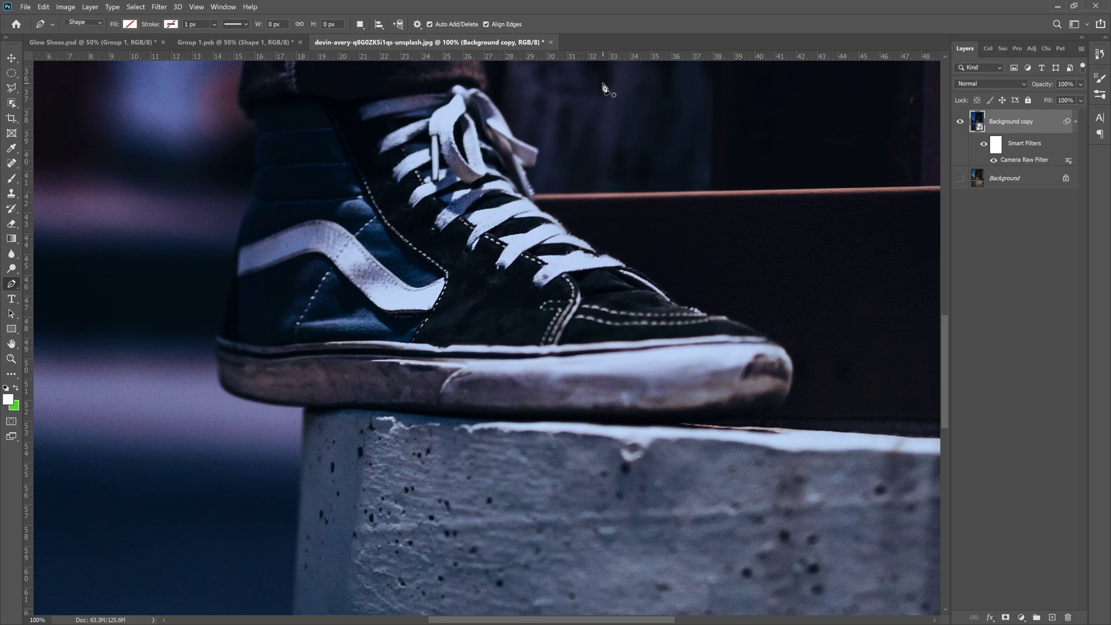
# - Trace the white side stripe with curved anchors, closing the outline on its starting point
pyautogui.click(238, 249)
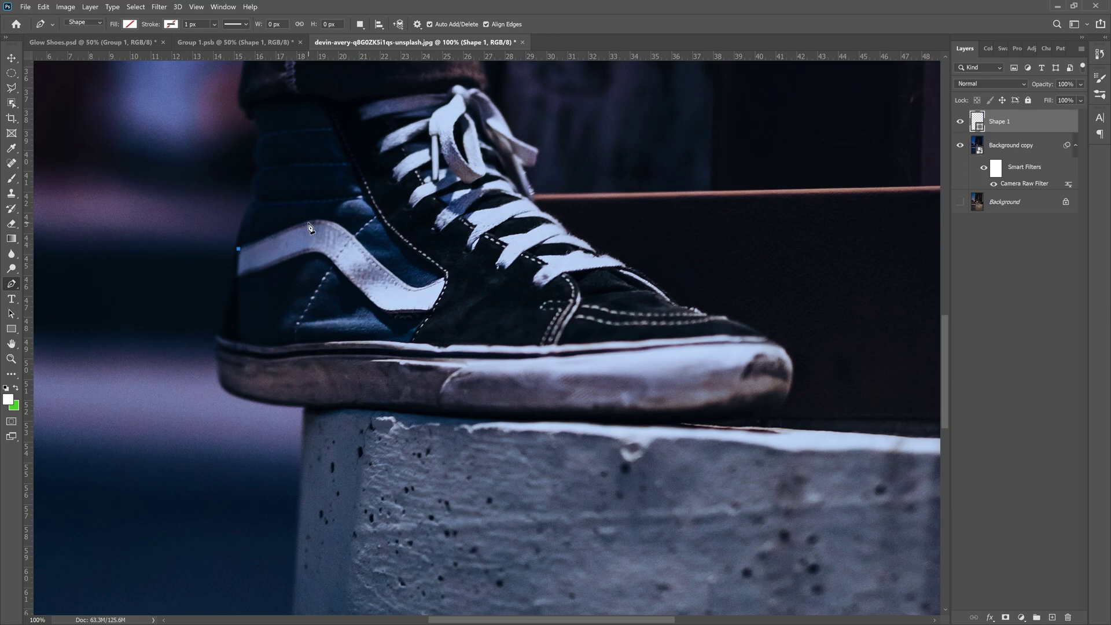
pyautogui.moveTo(308, 222); pyautogui.dragTo(358, 239)
pyautogui.click(394, 274)
pyautogui.click(406, 281)
pyautogui.moveTo(419, 288); pyautogui.dragTo(376, 310)
pyautogui.click(446, 277)
pyautogui.moveTo(321, 256); pyautogui.dragTo(253, 275)
pyautogui.click(239, 277)
pyautogui.click(239, 249)
# - Trace the sole's top edge from the heel forward and around the toe
pyautogui.click(217, 335)
pyautogui.moveTo(257, 346); pyautogui.dragTo(267, 349)
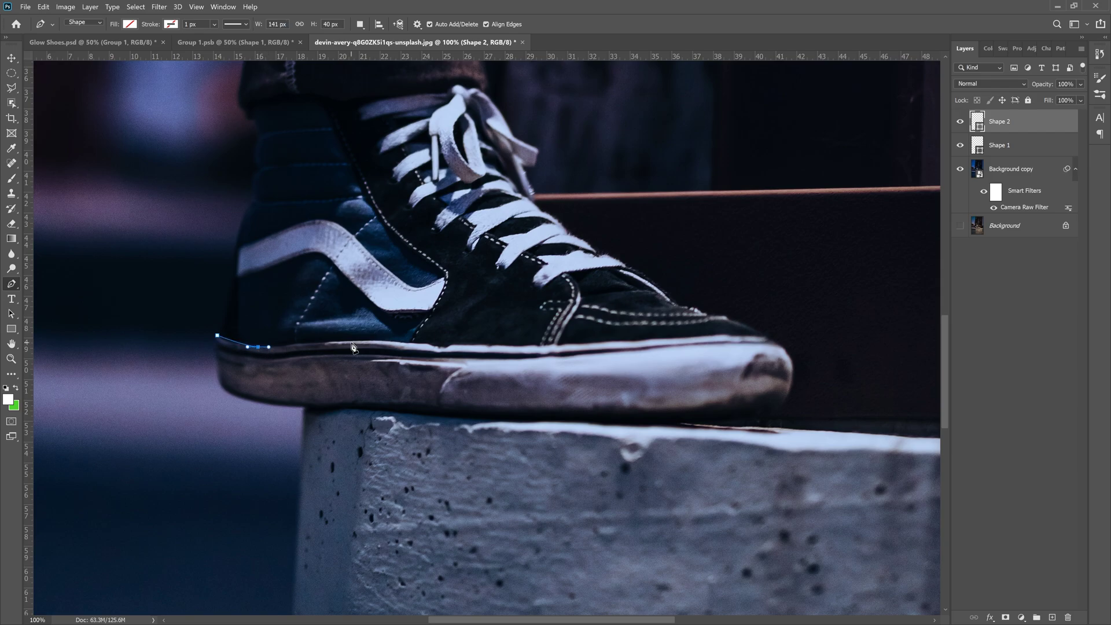
pyautogui.moveTo(359, 341); pyautogui.dragTo(368, 340)
pyautogui.moveTo(485, 345); pyautogui.dragTo(505, 346)
pyautogui.moveTo(611, 342); pyautogui.dragTo(613, 344)
pyautogui.moveTo(699, 336); pyautogui.dragTo(704, 336)
pyautogui.moveTo(769, 340); pyautogui.dragTo(740, 346)
# - Bring the sole outline back toward the heel as a thin band and adjust the final curve
pyautogui.click(660, 347)
pyautogui.moveTo(547, 357); pyautogui.dragTo(539, 355)
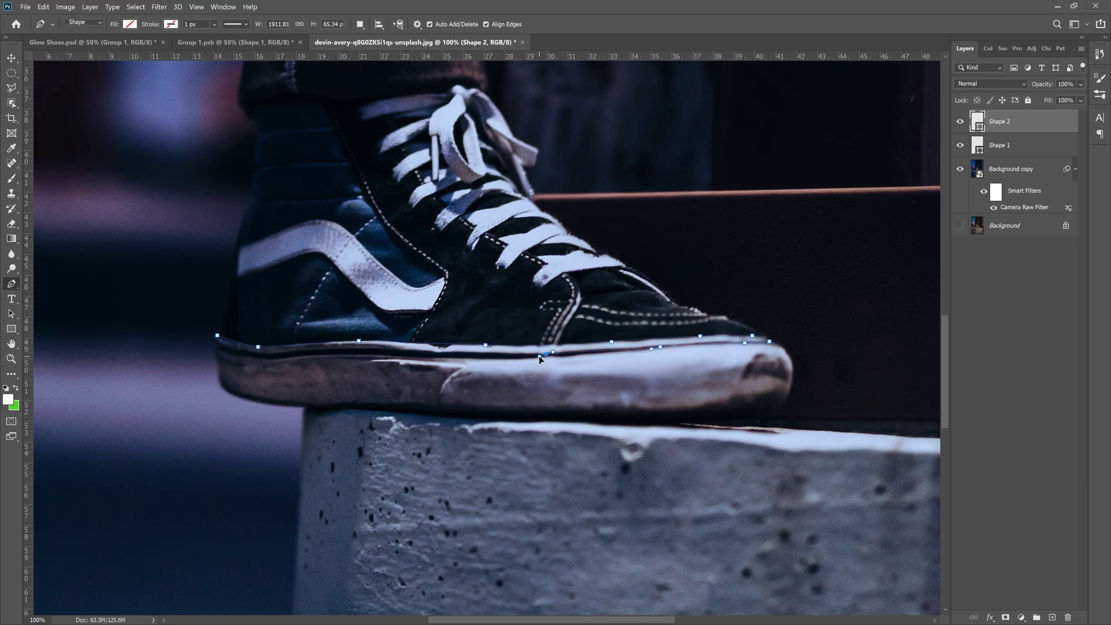
pyautogui.click(442, 353)
pyautogui.click(361, 351)
pyautogui.click(310, 353)
pyautogui.click(270, 355)
pyautogui.moveTo(227, 347); pyautogui.dragTo(219, 343)
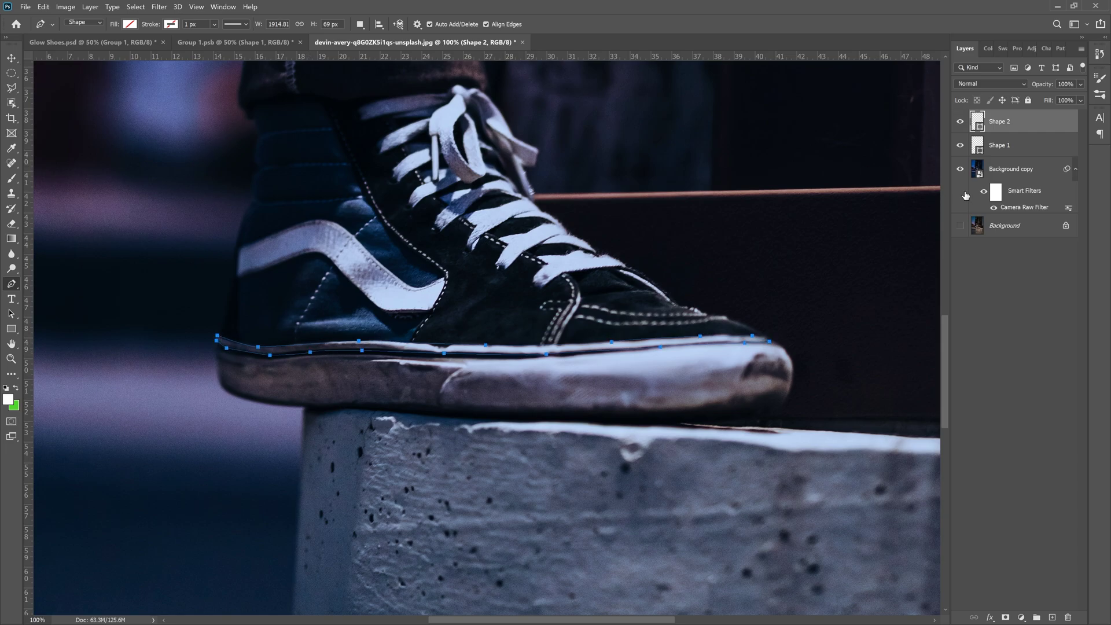
# - Fill both the Shape 1 stripe and the Shape 2 sole line with solid white
pyautogui.click(999, 146)
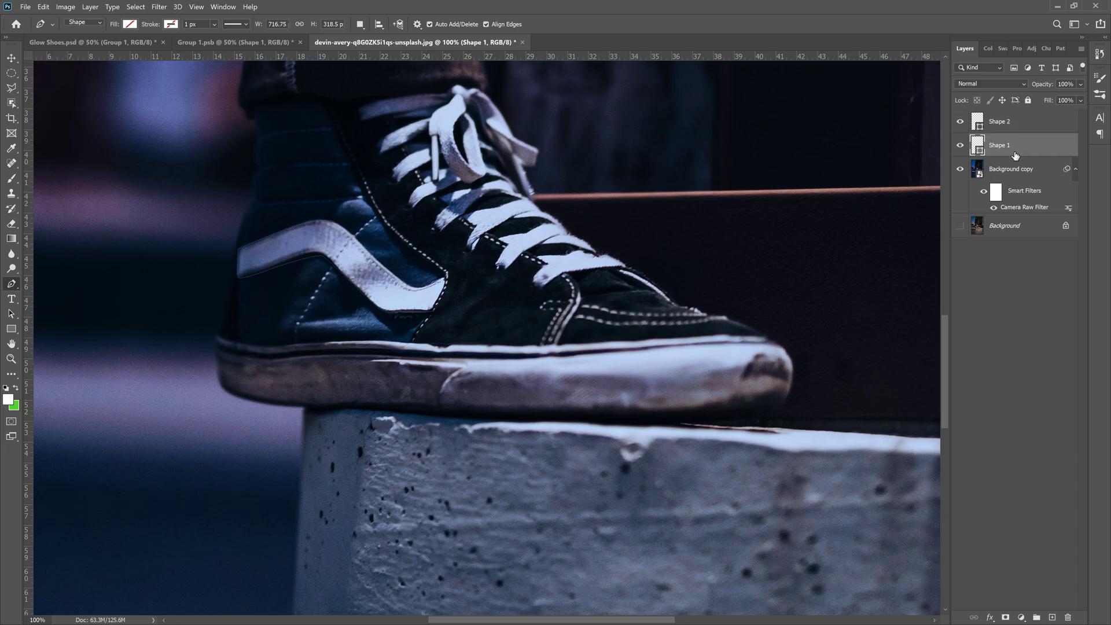
pyautogui.click(129, 24)
pyautogui.click(81, 86)
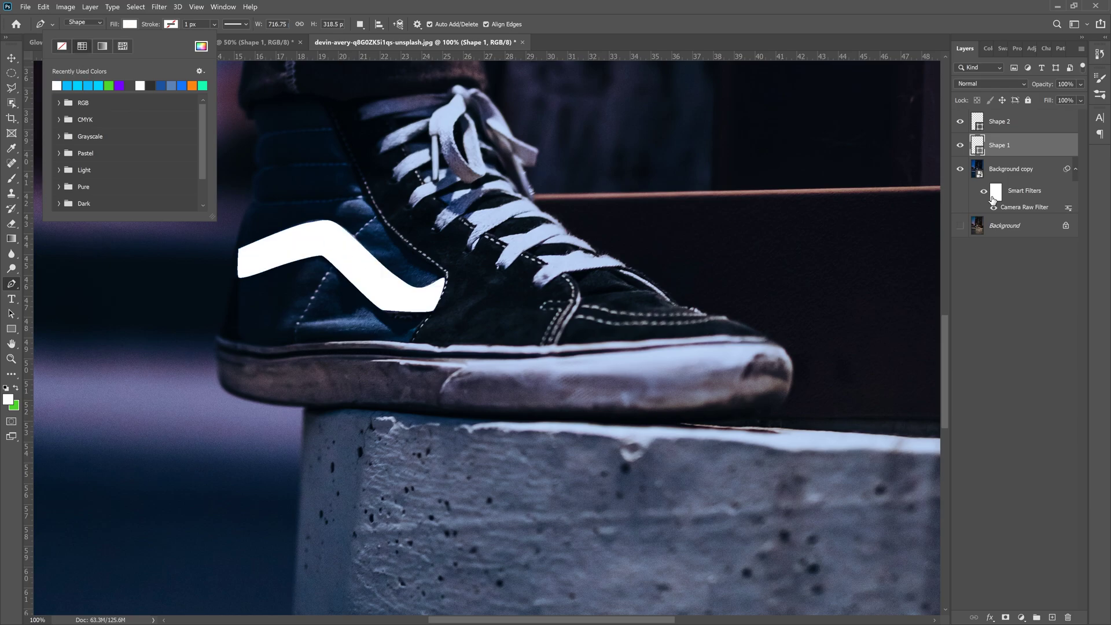
pyautogui.press('Return')
pyautogui.hotkey('alt', ']')
pyautogui.click(129, 24)
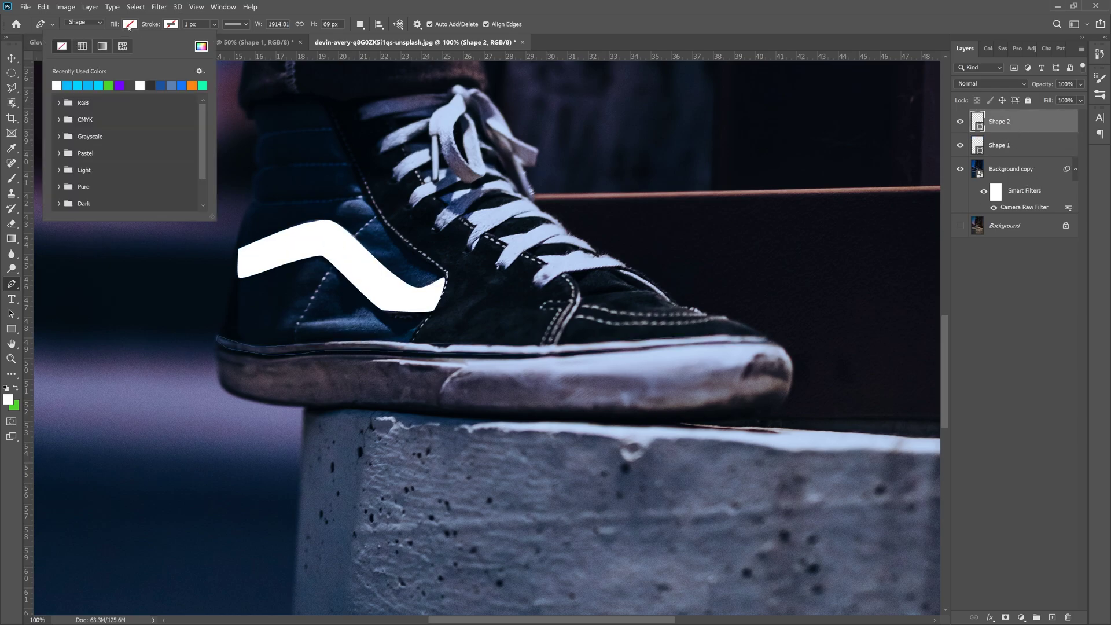
pyautogui.click(140, 85)
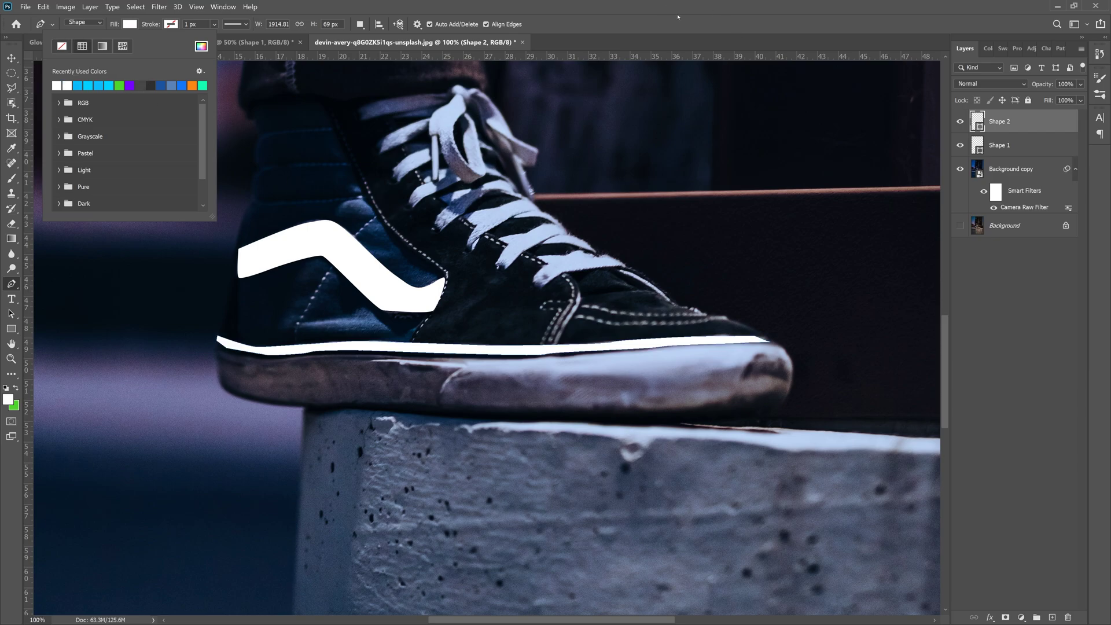
pyautogui.click(755, 28)
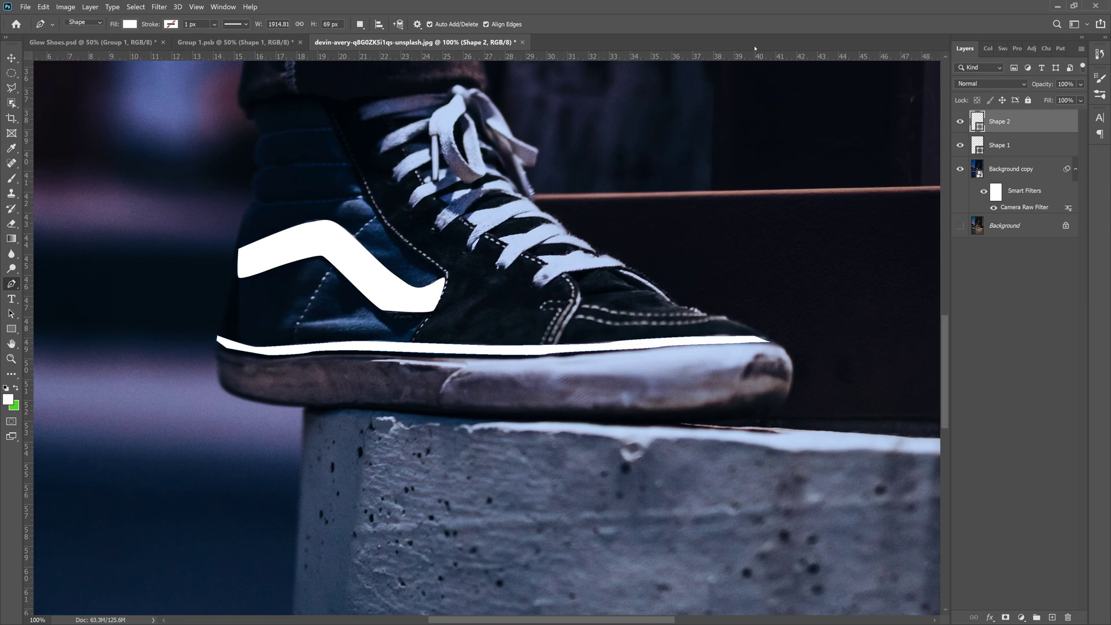
# - Give the stripe layer an Outer Glow in cyan #00d2ff, Linear Dodge 30%, size 172 px
pyautogui.click(1026, 148)
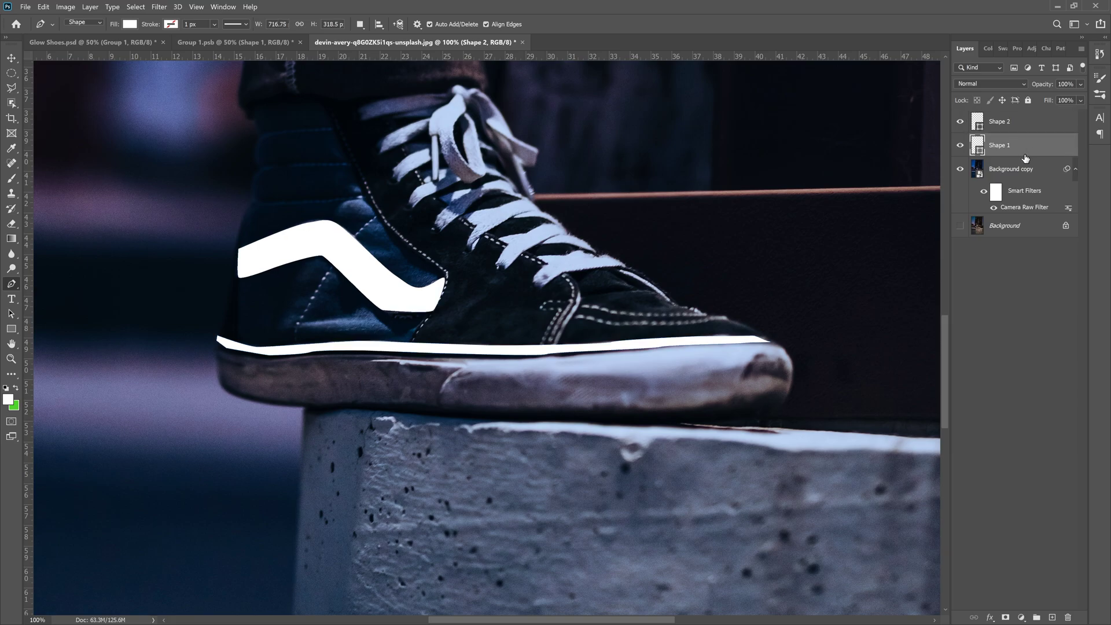
pyautogui.click(90, 7)
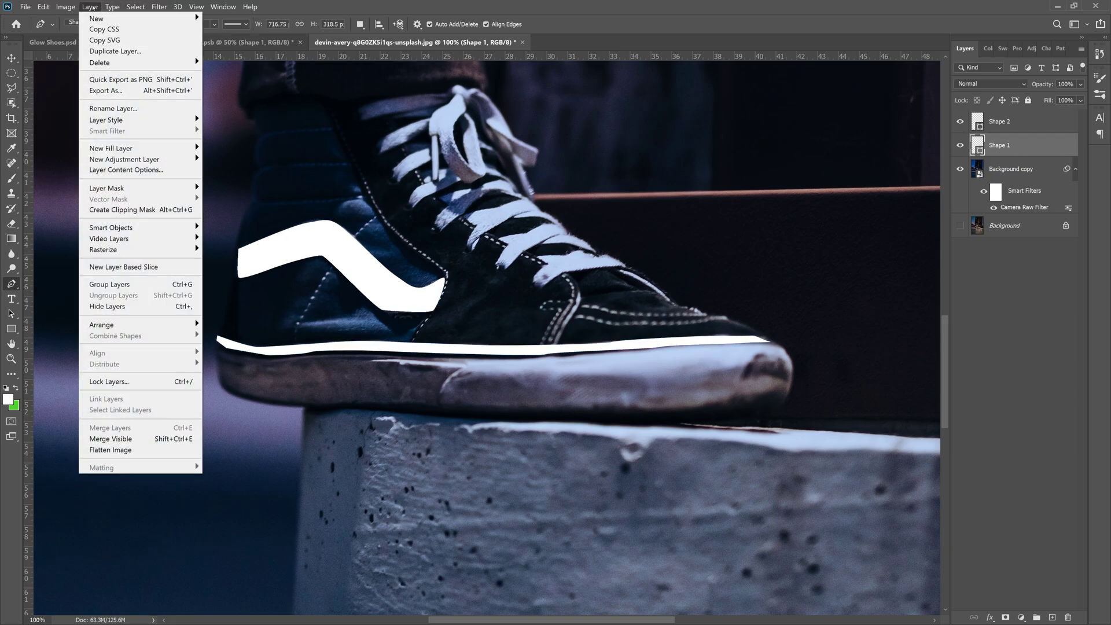
pyautogui.moveTo(148, 120)
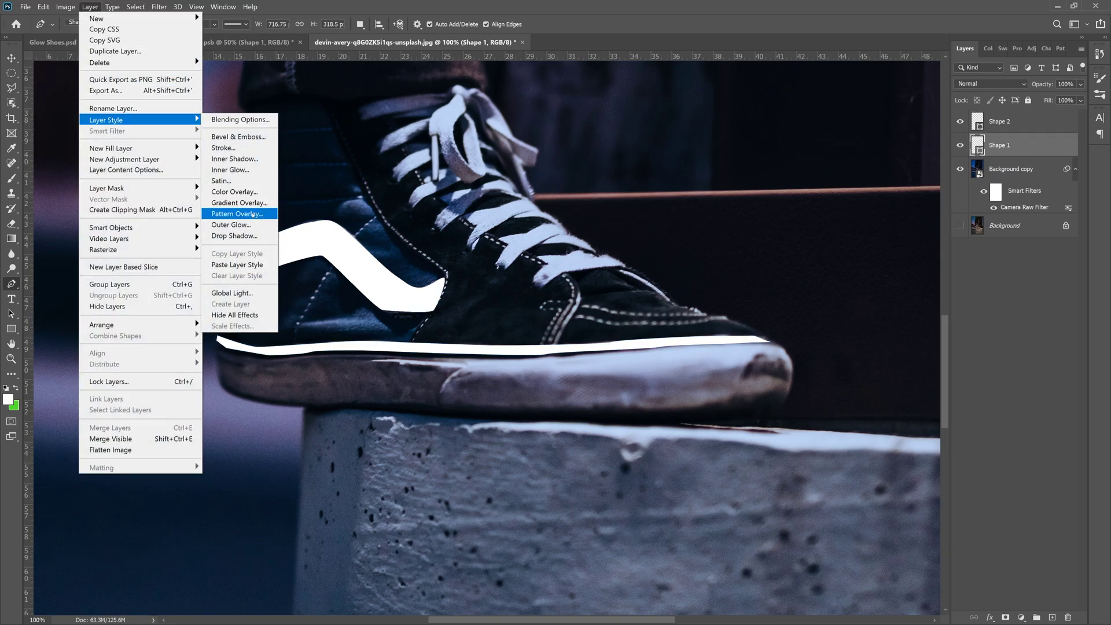
pyautogui.click(231, 224)
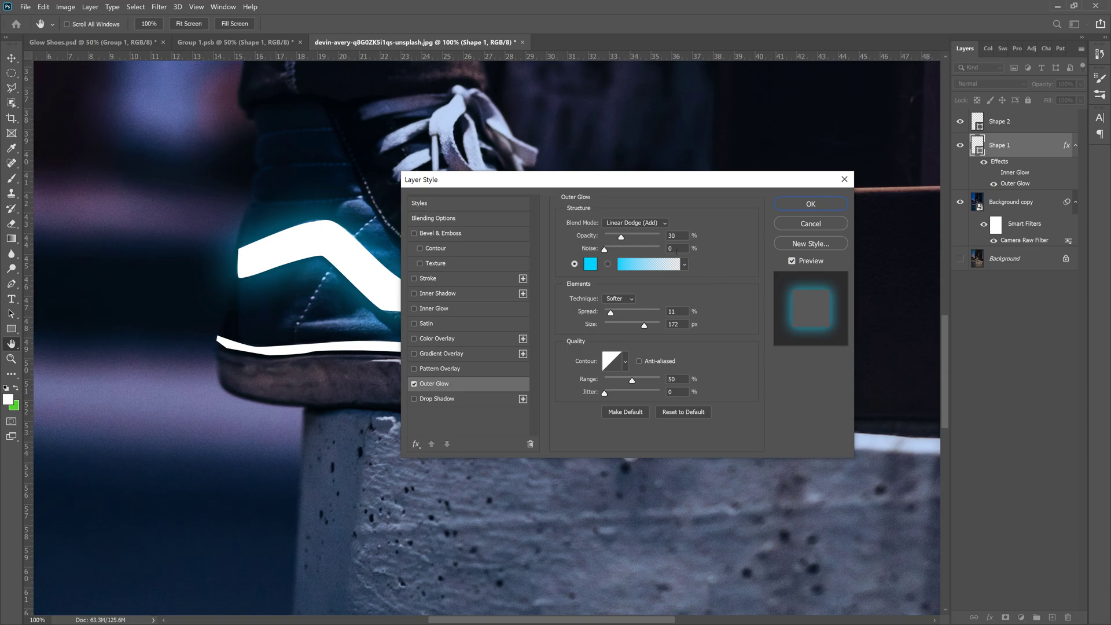
pyautogui.click(593, 265)
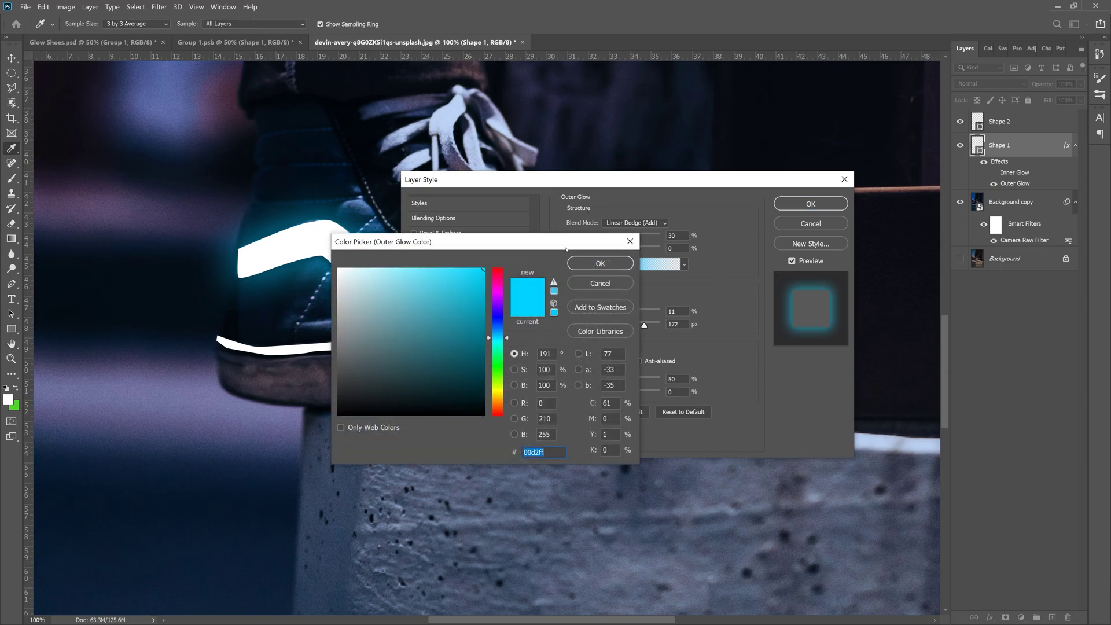
pyautogui.moveTo(566, 248); pyautogui.dragTo(642, 208)
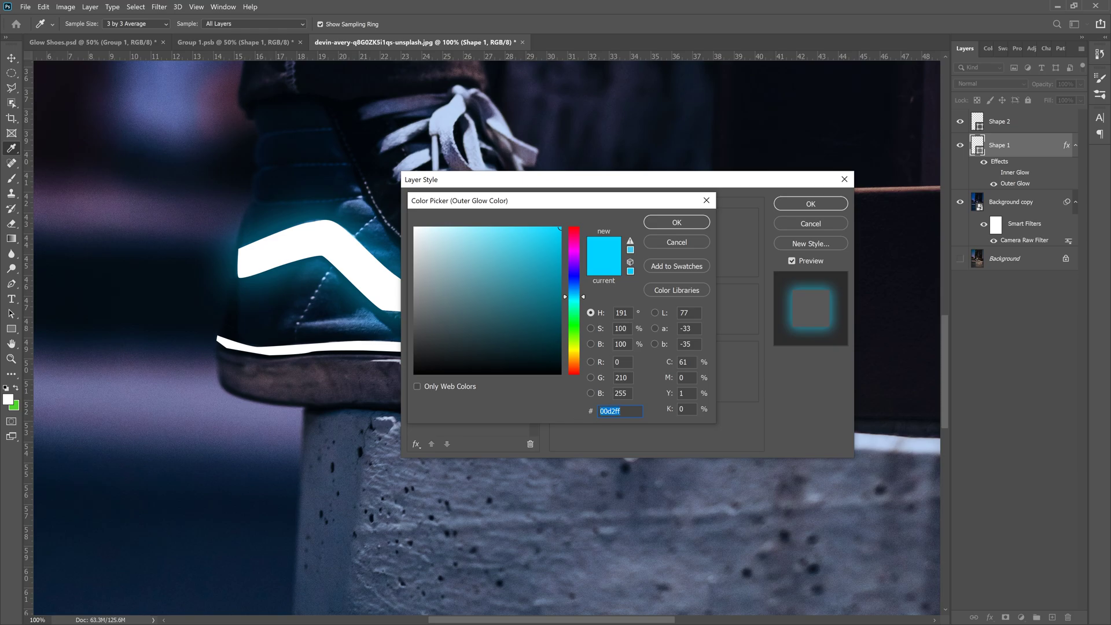
pyautogui.click(626, 392)
pyautogui.click(697, 225)
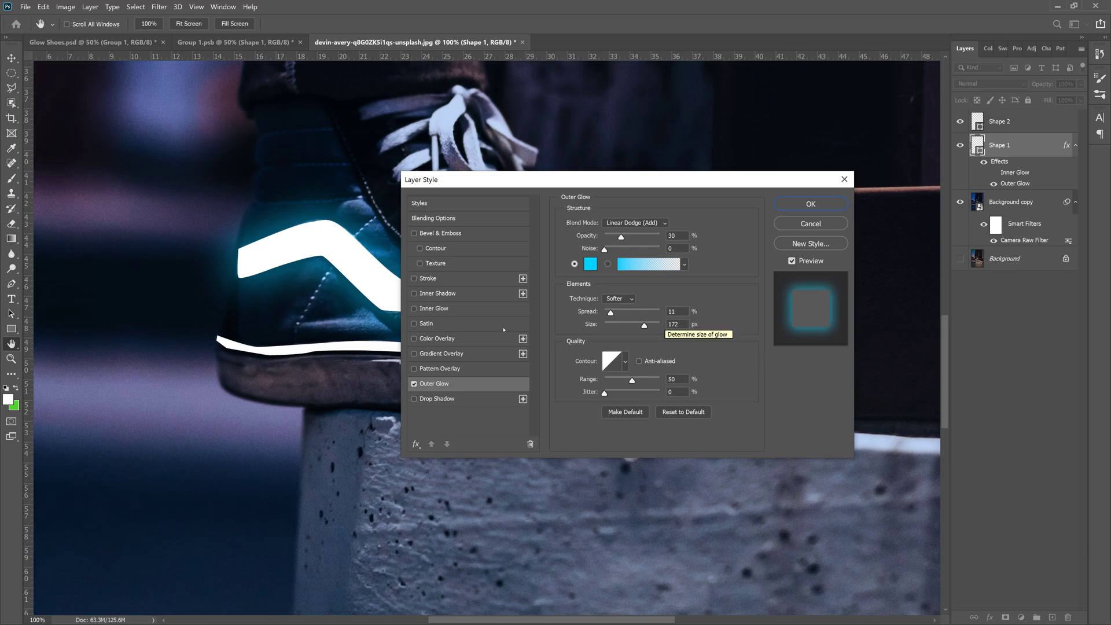
# - Add an Inner Glow at 70%, 43 px, colour #0cbbfc, and apply the layer style
pyautogui.click(414, 309)
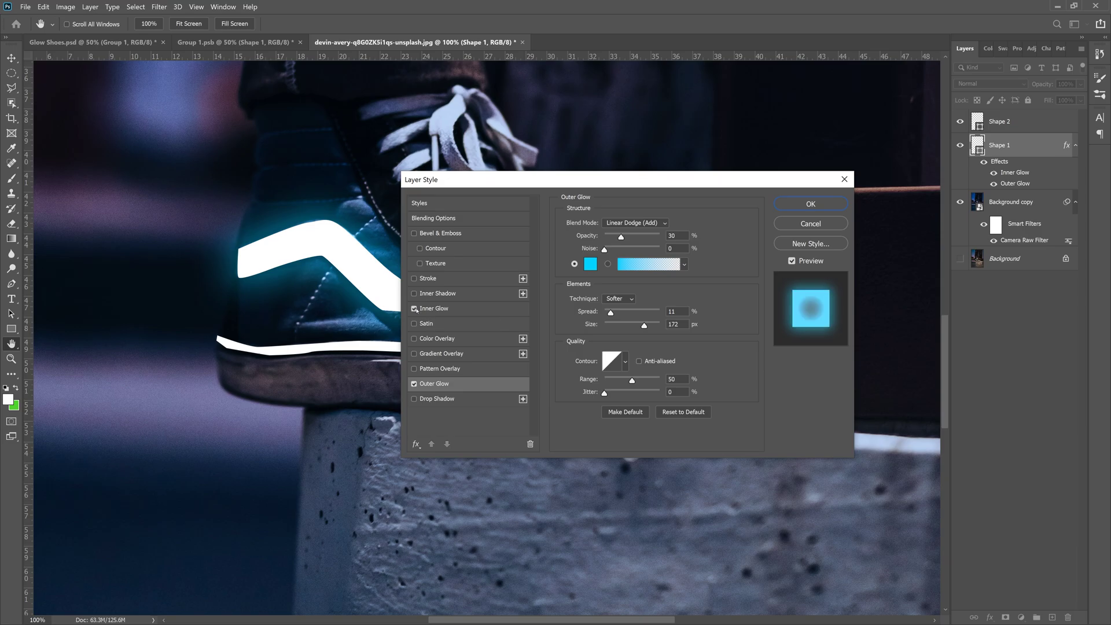
pyautogui.click(477, 315)
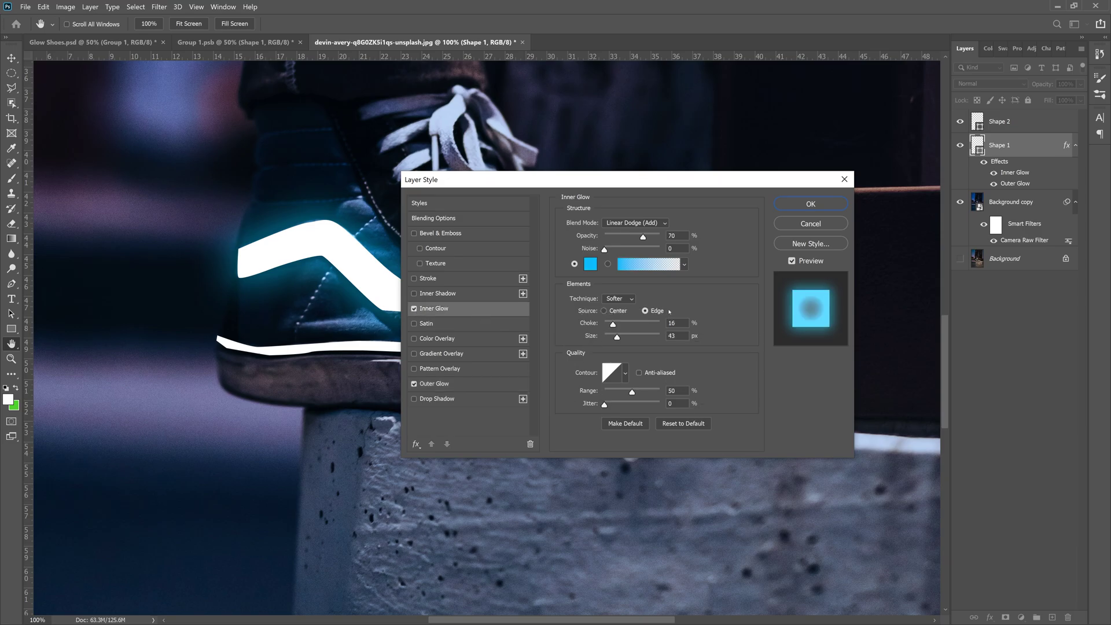
pyautogui.click(590, 265)
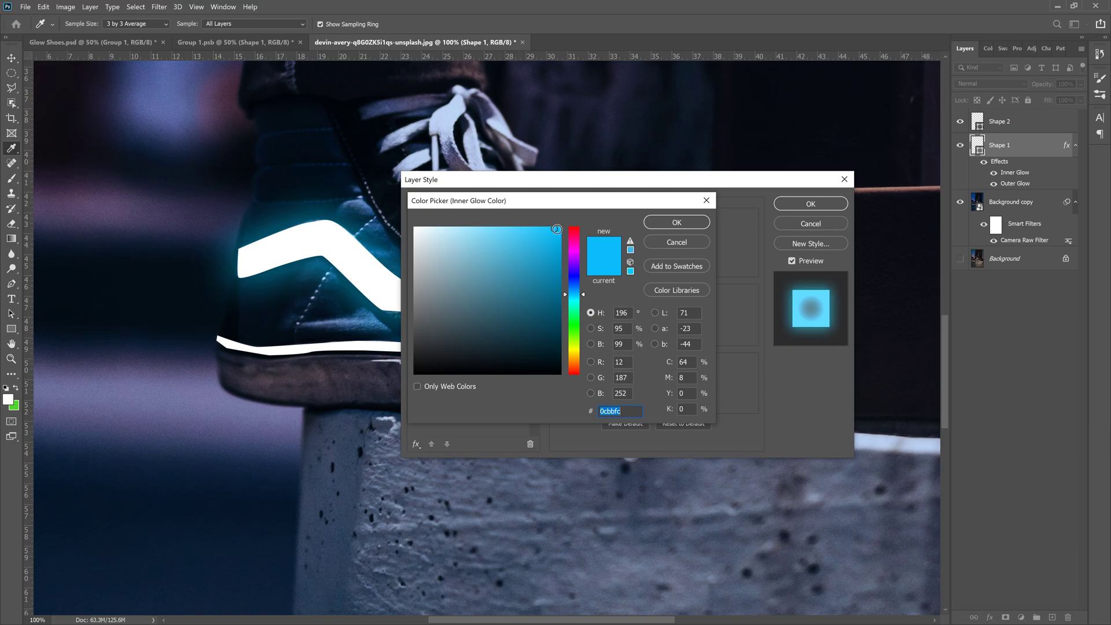
pyautogui.click(637, 409)
pyautogui.click(677, 222)
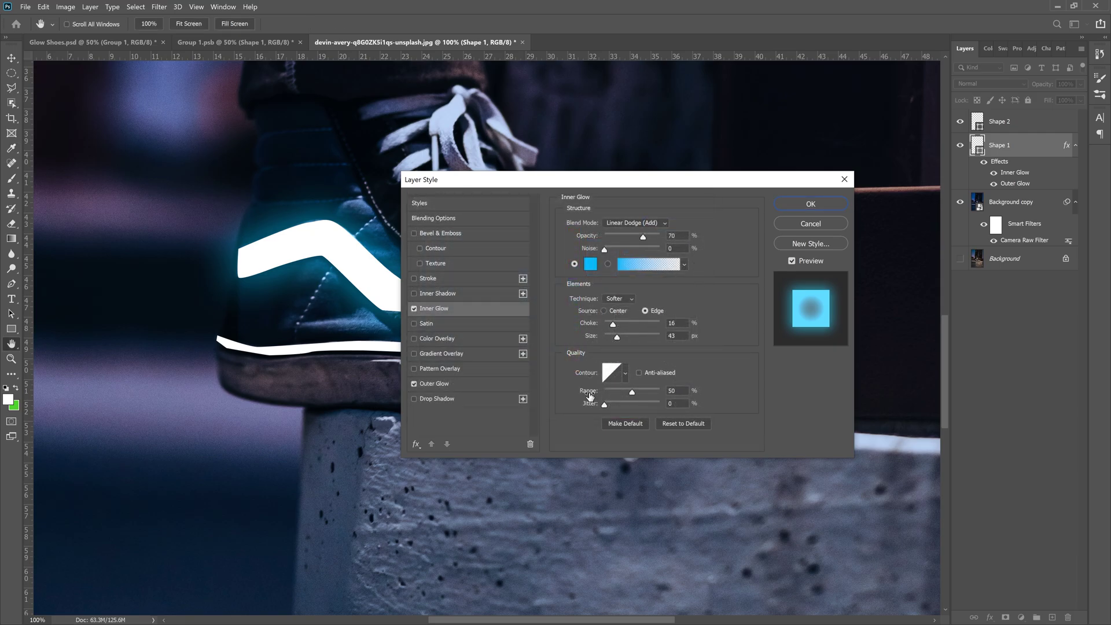
pyautogui.click(808, 204)
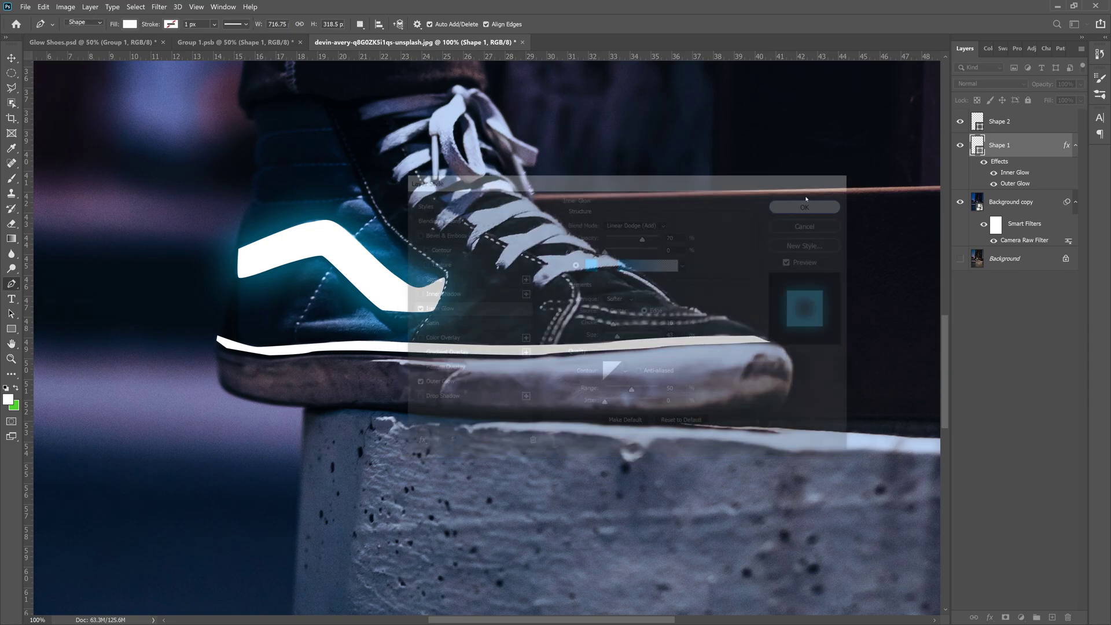
# - Copy the stripe's glow layer style and paste it onto the sole line layer
pyautogui.rightClick(1002, 163)
pyautogui.click(1038, 325)
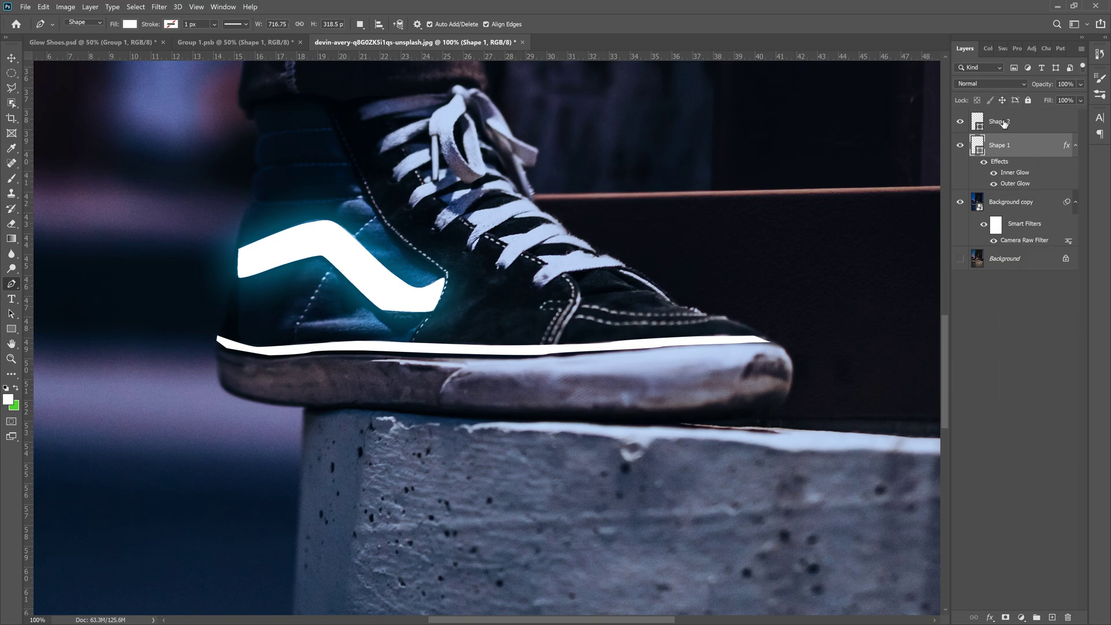
pyautogui.click(1003, 124)
pyautogui.rightClick(1012, 125)
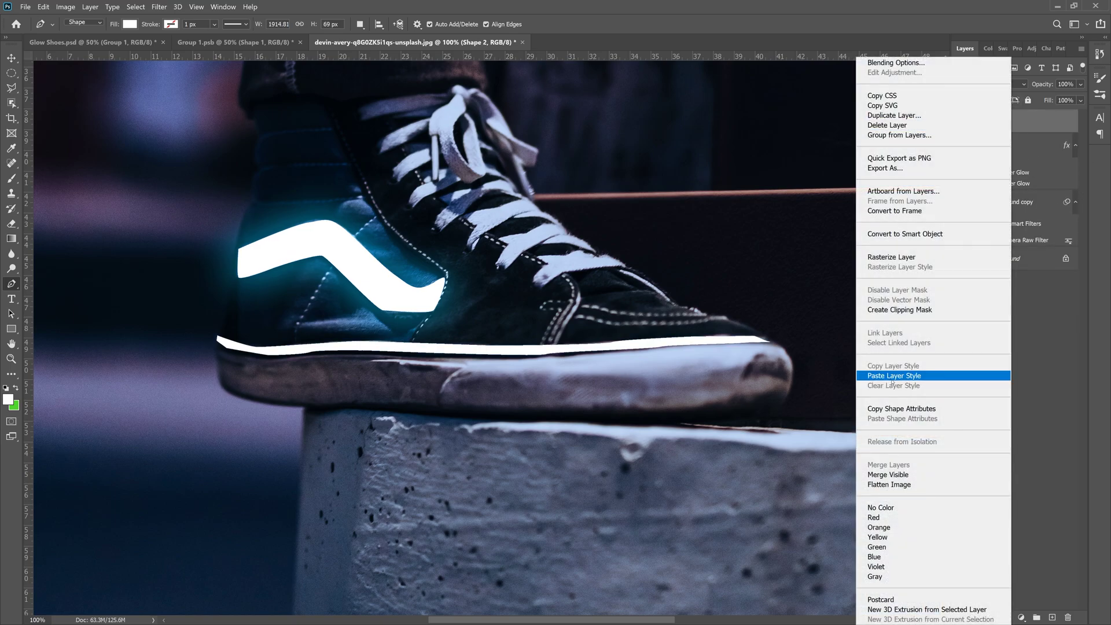
pyautogui.click(902, 377)
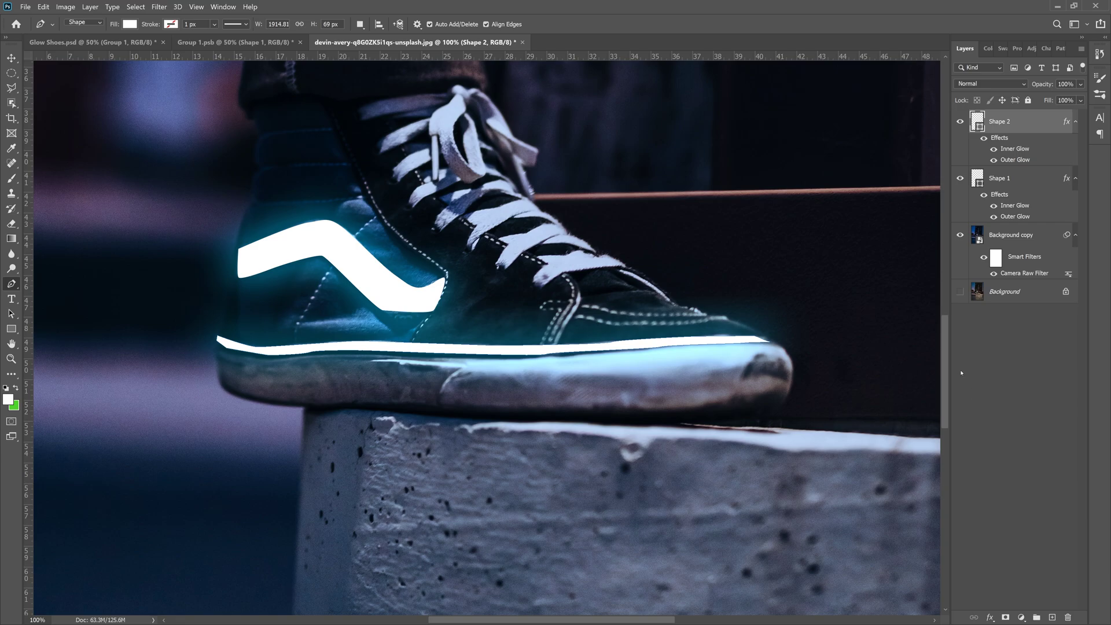
# - Set both the stripe and sole line layers to Overlay blend mode
pyautogui.click(1010, 179)
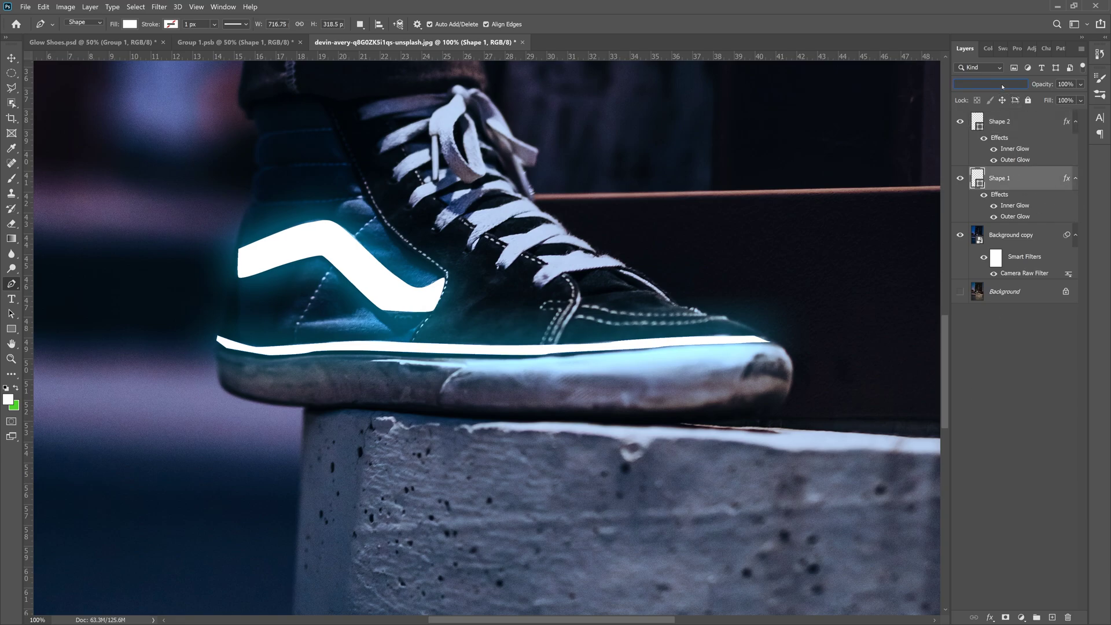
pyautogui.click(982, 84)
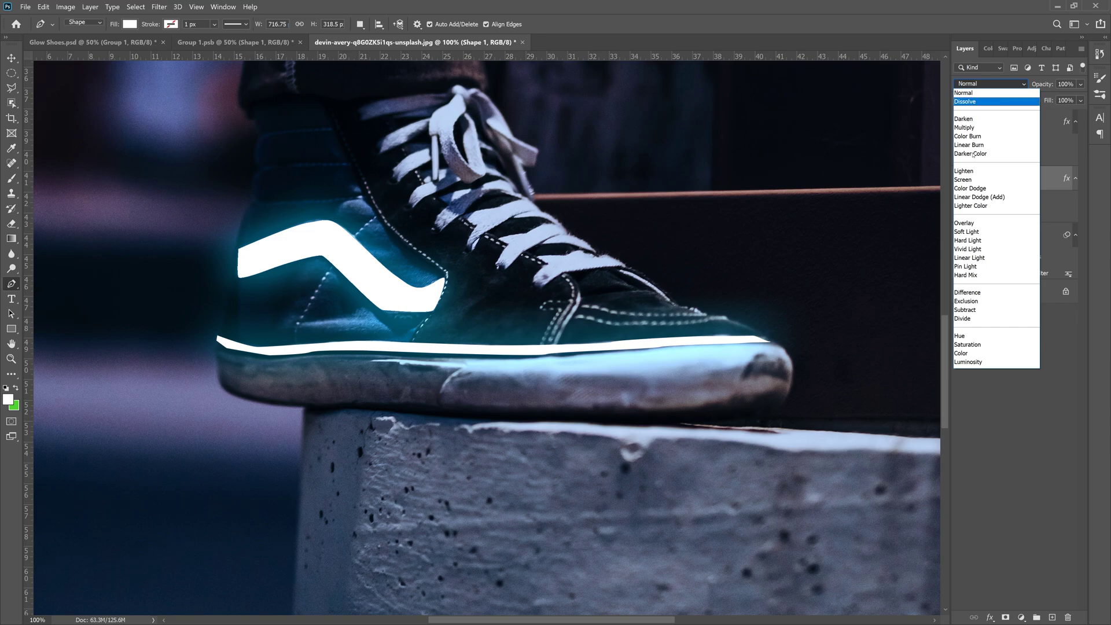
pyautogui.click(1021, 223)
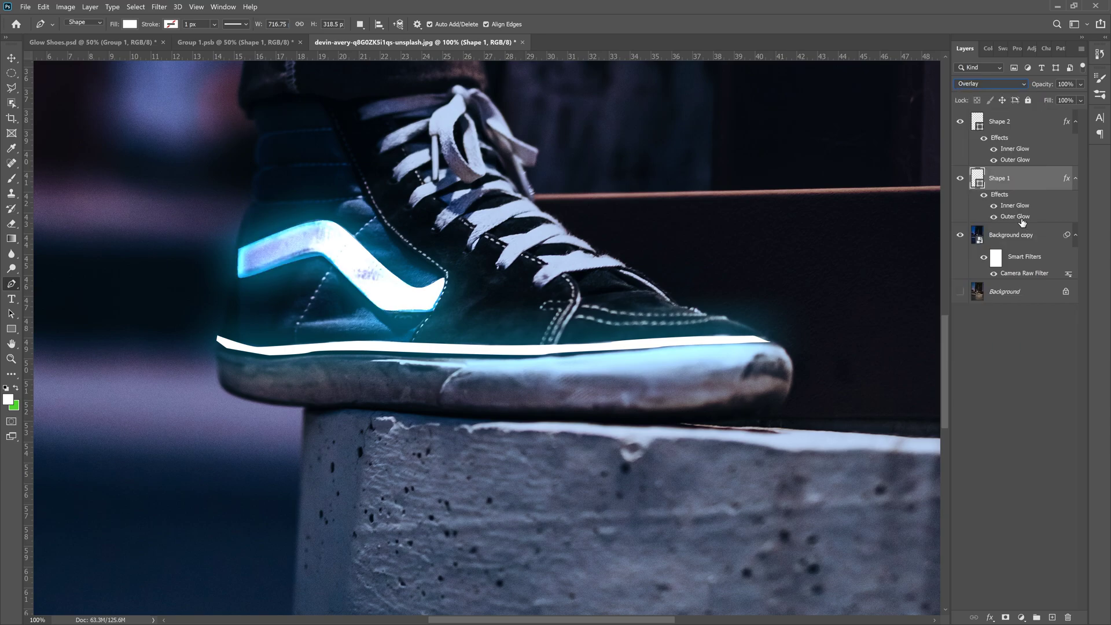
pyautogui.click(1018, 123)
pyautogui.click(987, 84)
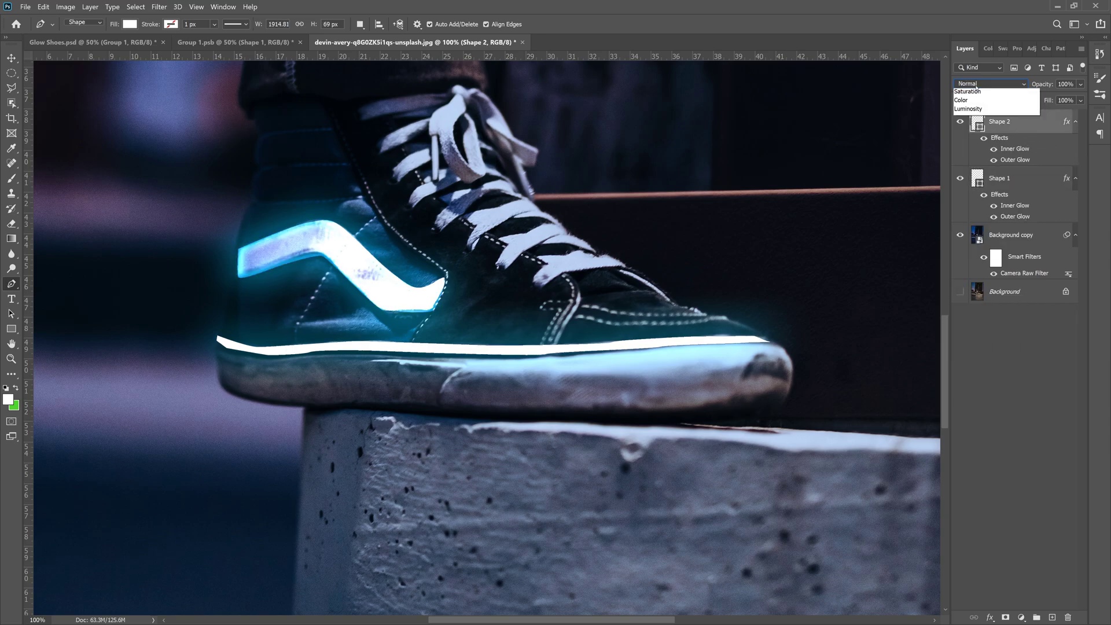
pyautogui.click(967, 223)
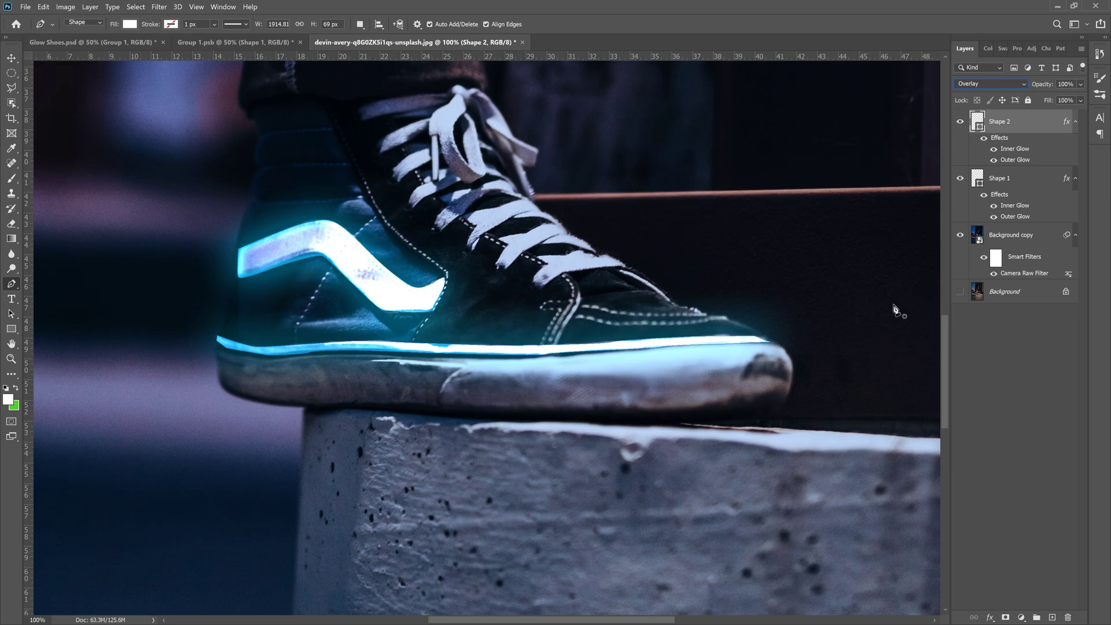
pyautogui.click(1018, 179)
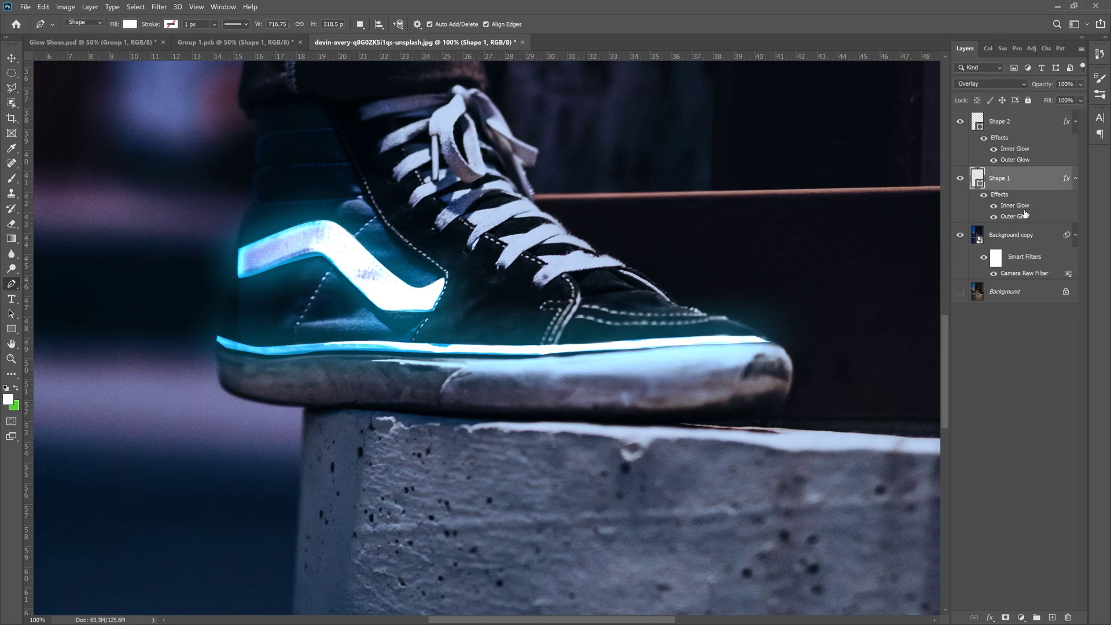
# - Duplicate the Shape 1 stripe glow and Shape 2 sole glow layers
pyautogui.moveTo(1007, 183); pyautogui.dragTo(1052, 618)
pyautogui.click(1003, 120)
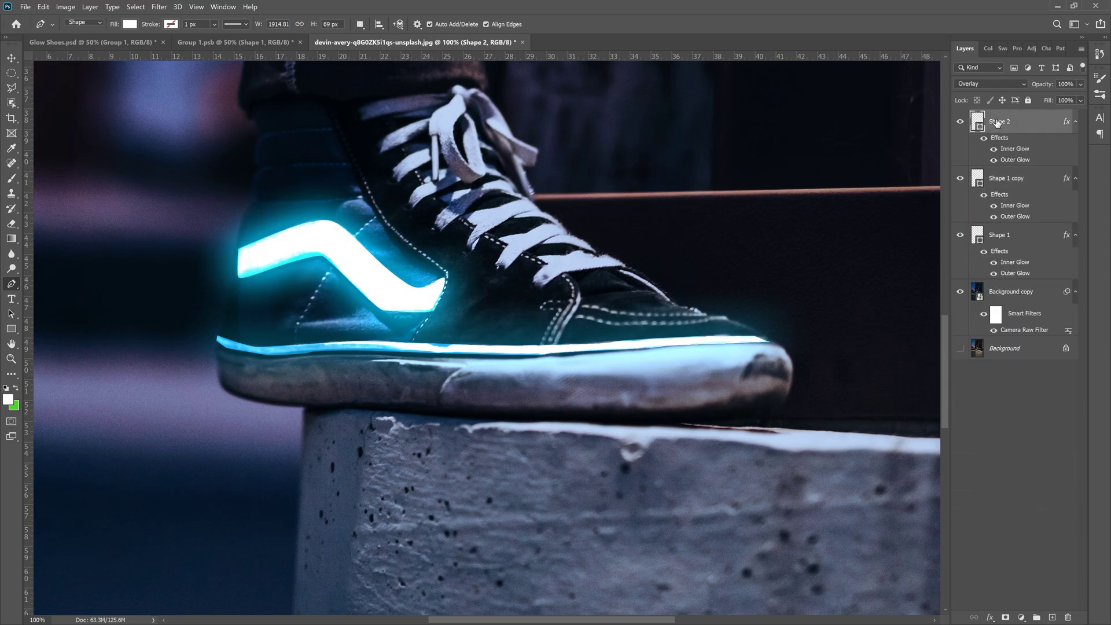
pyautogui.moveTo(1004, 121); pyautogui.dragTo(1050, 617)
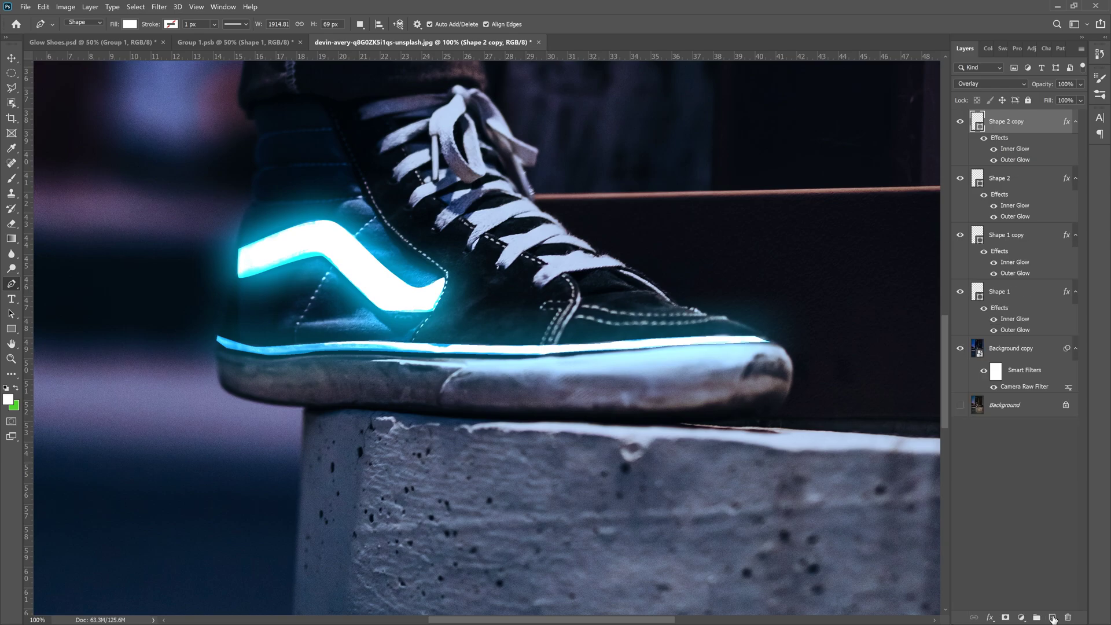
# - Lower Shape 1 copy to about 53% opacity and Shape 2 copy to about 43%, then deselect all layers
pyautogui.click(1009, 238)
pyautogui.click(1081, 85)
pyautogui.moveTo(1081, 99); pyautogui.dragTo(1052, 100)
pyautogui.click(1010, 122)
pyautogui.click(1080, 84)
pyautogui.click(1019, 413)
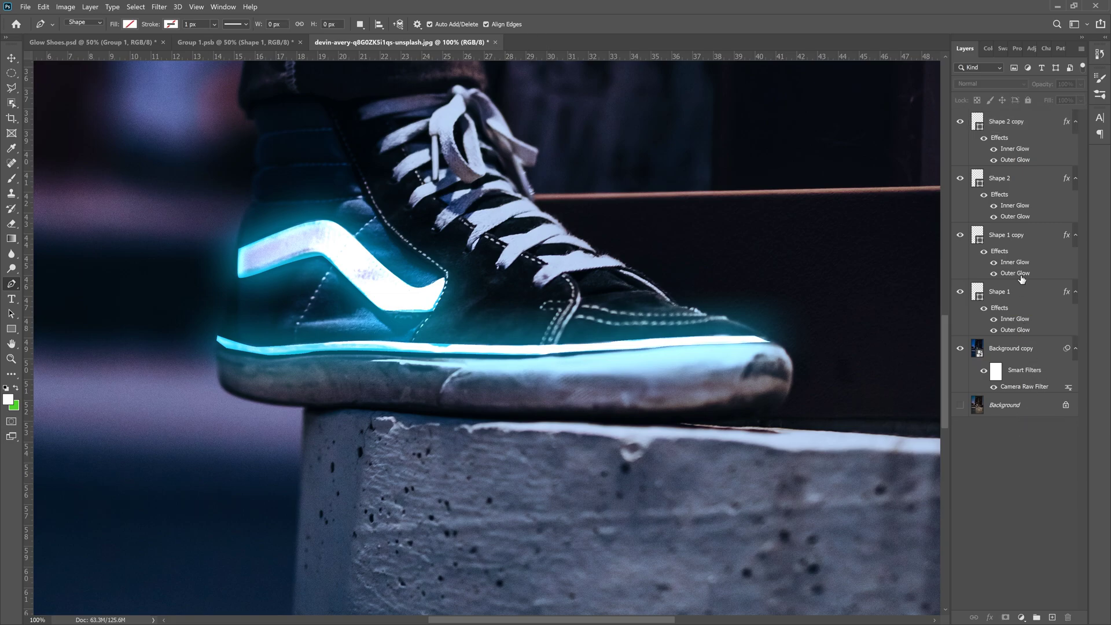
# - Group the four glow shape layers into Group 1
pyautogui.click(1013, 123)
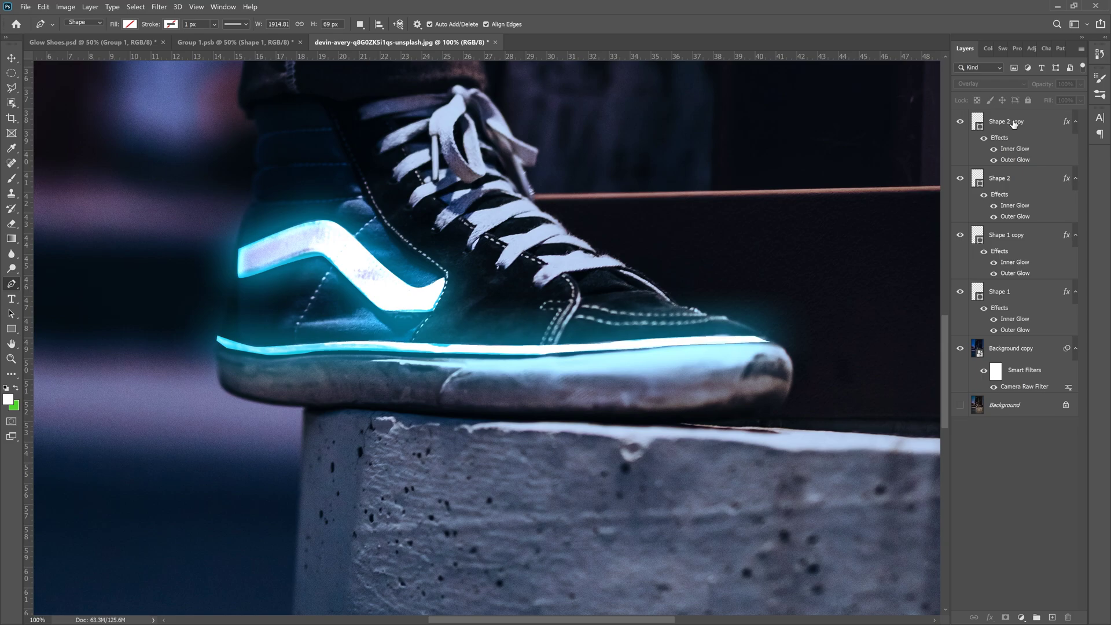
pyautogui.keyDown('shift'); pyautogui.click(999, 294); pyautogui.keyUp('shift')
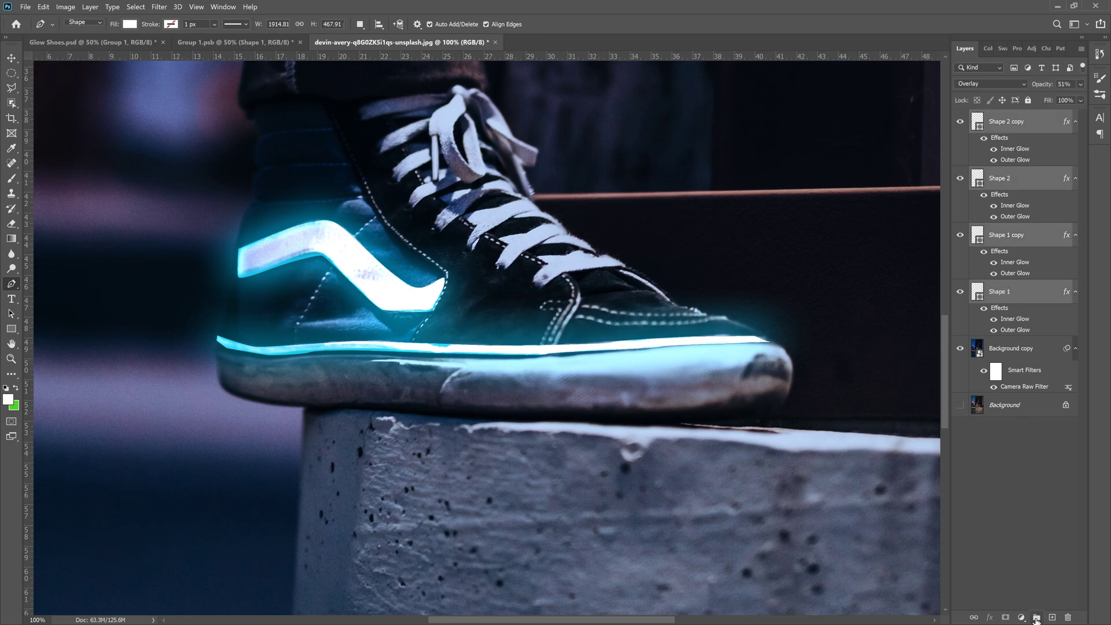
pyautogui.click(1037, 618)
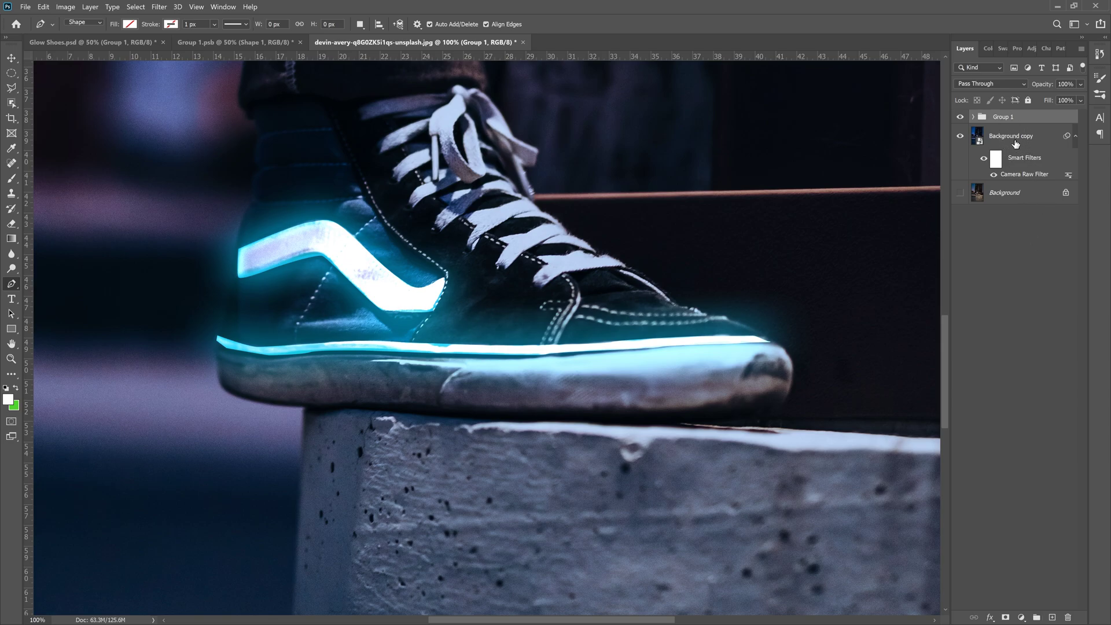
# - Convert Group 1 plus Background copy into one smart object and make Background visible again
pyautogui.click(1004, 138)
pyautogui.rightClick(1004, 137)
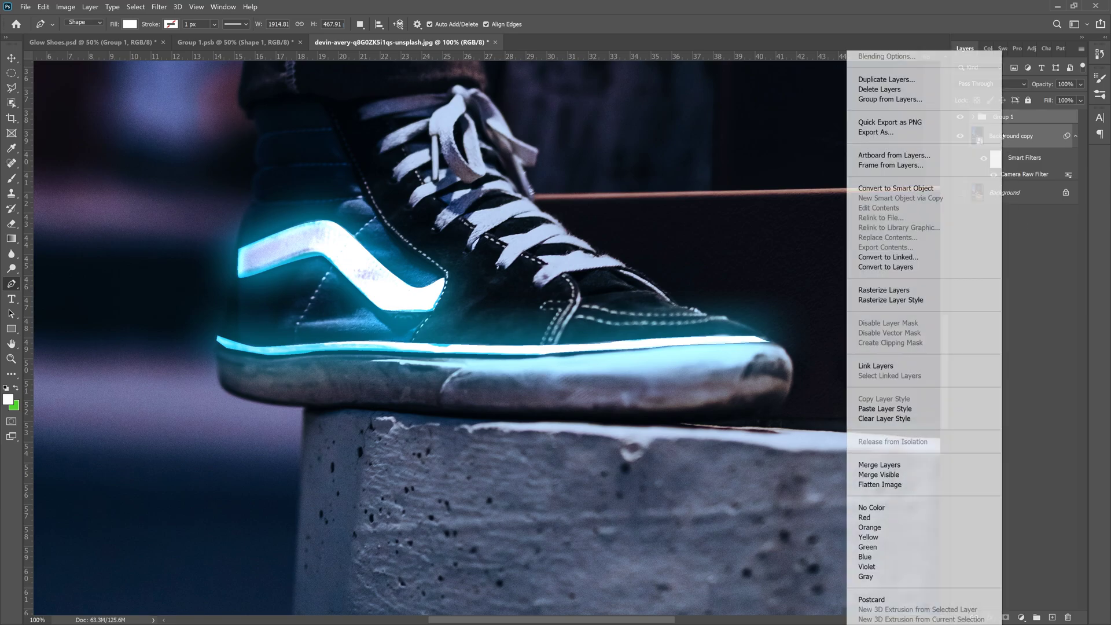
pyautogui.click(911, 188)
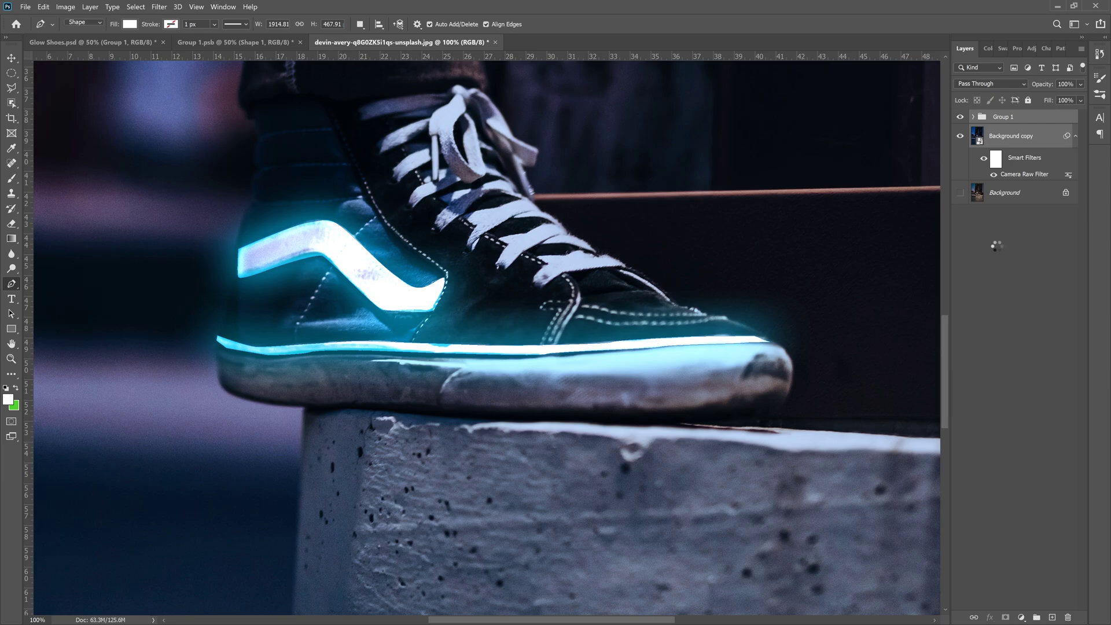
pyautogui.click(959, 147)
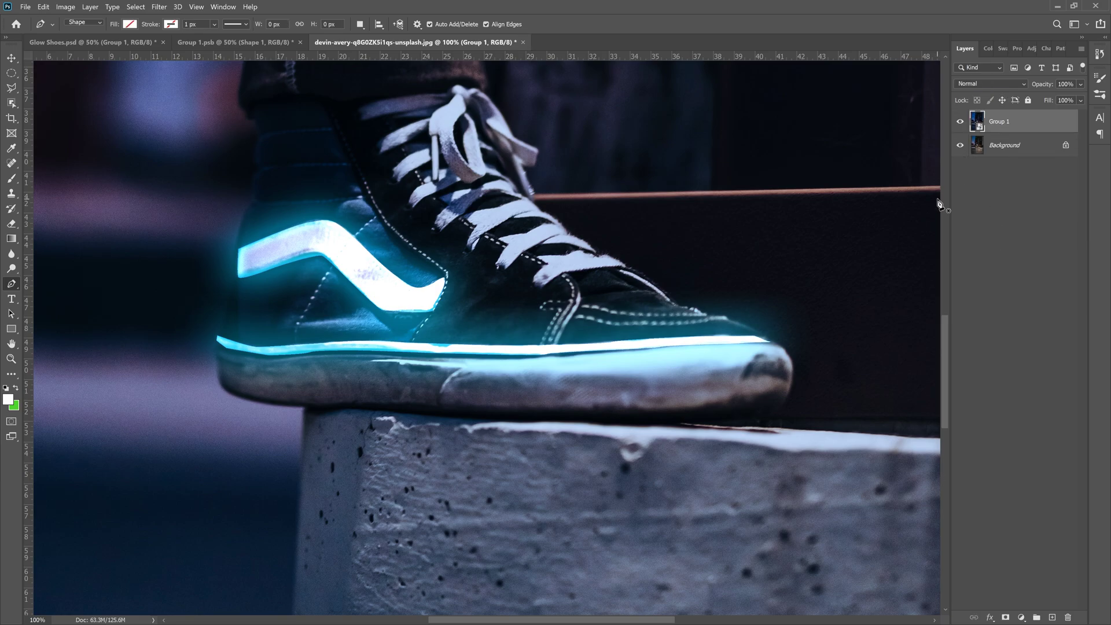
# - Open the Camera Raw Filter and add film grain of 65 in the Effects panel
pyautogui.hotkey('ctrl', '-')
pyautogui.hotkey('ctrl', '-')
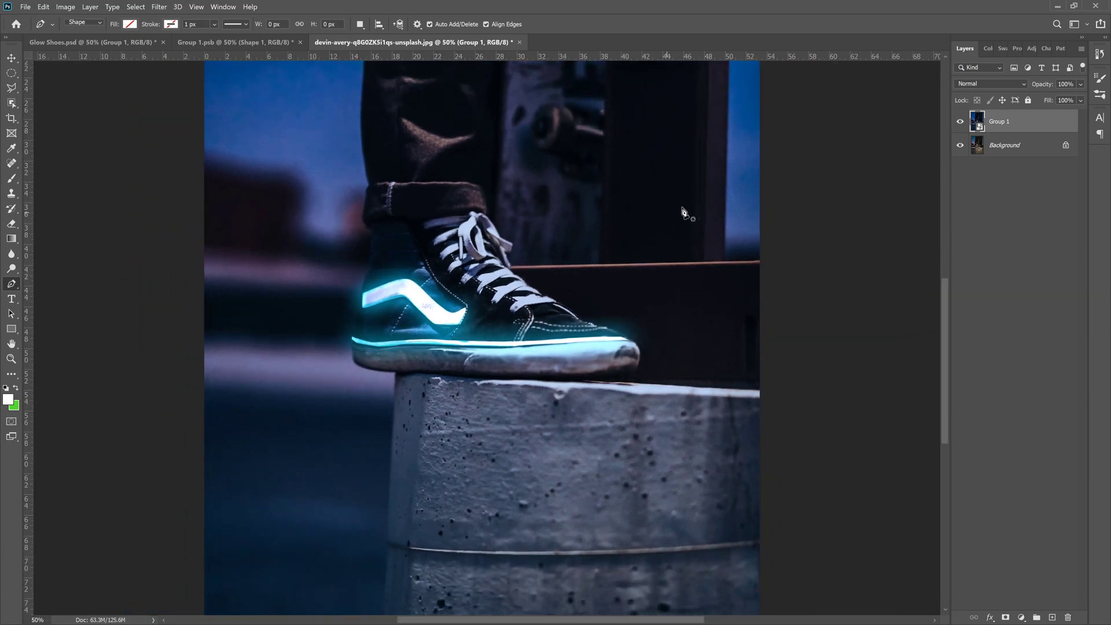
pyautogui.click(157, 7)
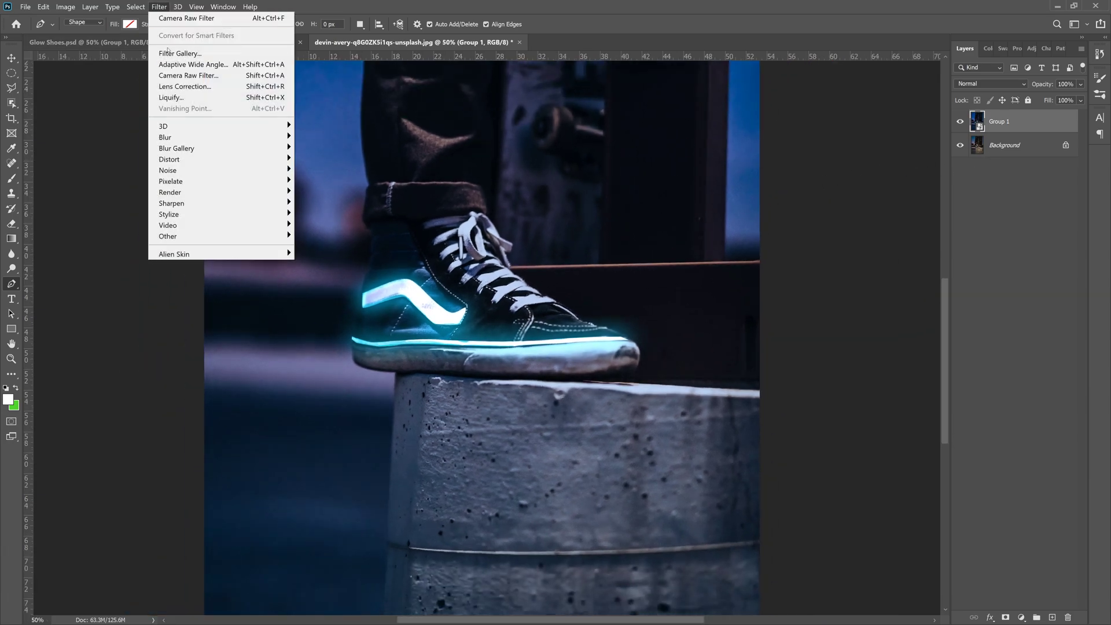
pyautogui.click(191, 74)
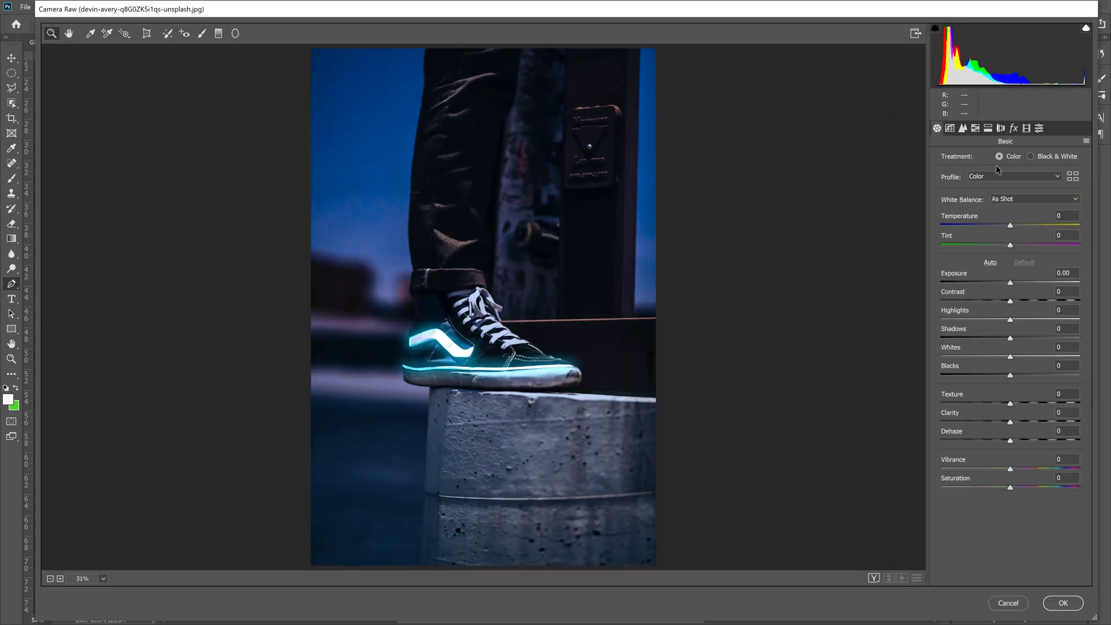
pyautogui.click(1013, 128)
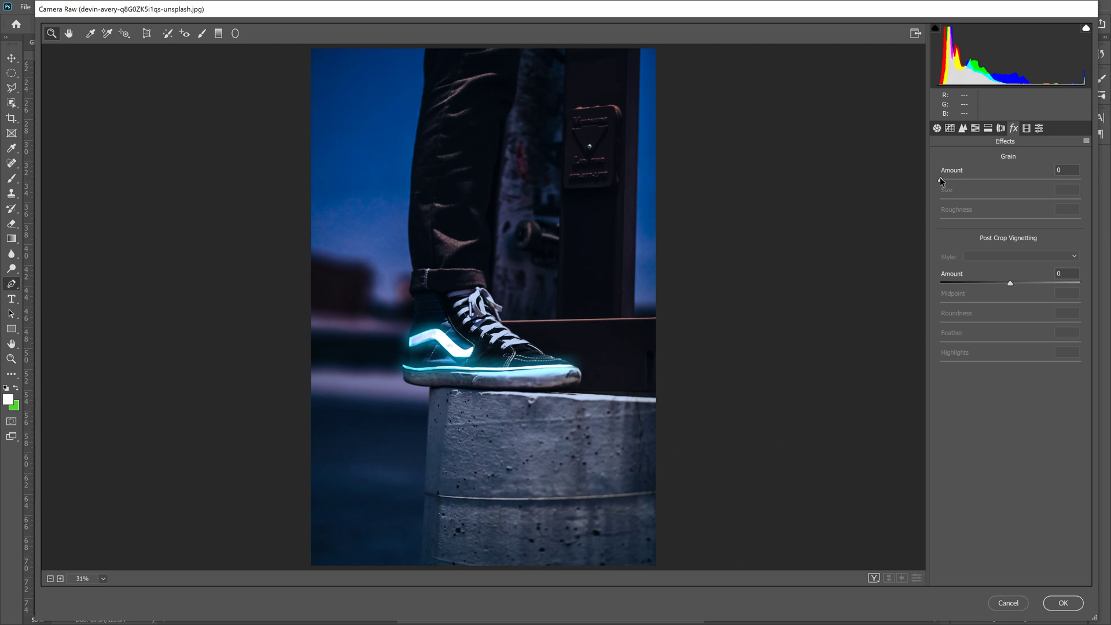
pyautogui.moveTo(940, 177); pyautogui.dragTo(1030, 183)
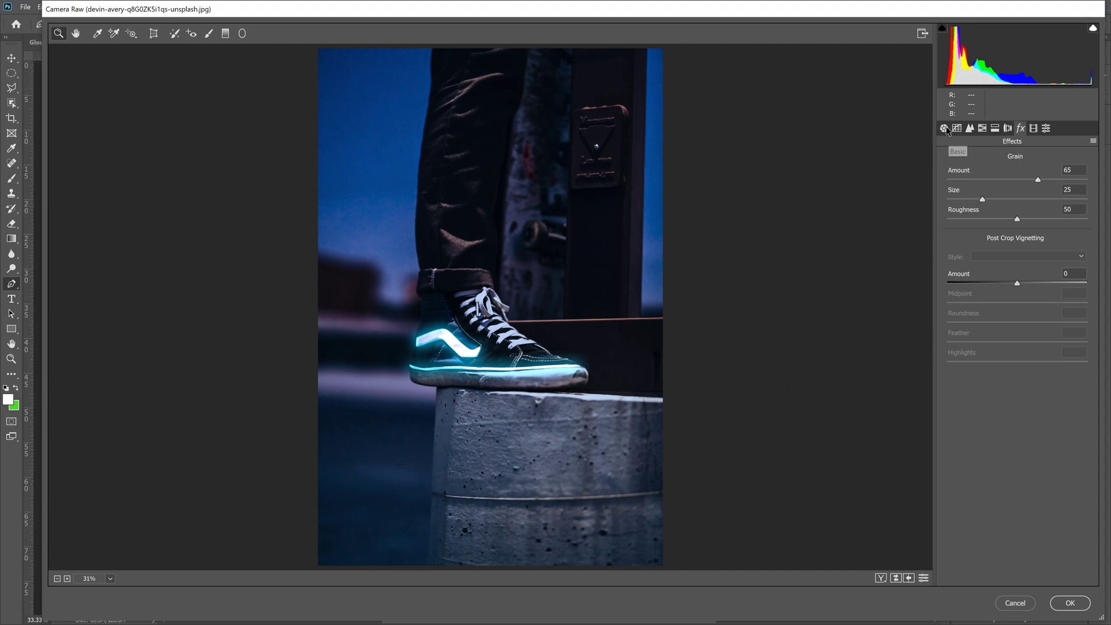
# - Set Temperature -10, Clarity +48 and Saturation -28 in Basic, then apply the filter
pyautogui.click(944, 128)
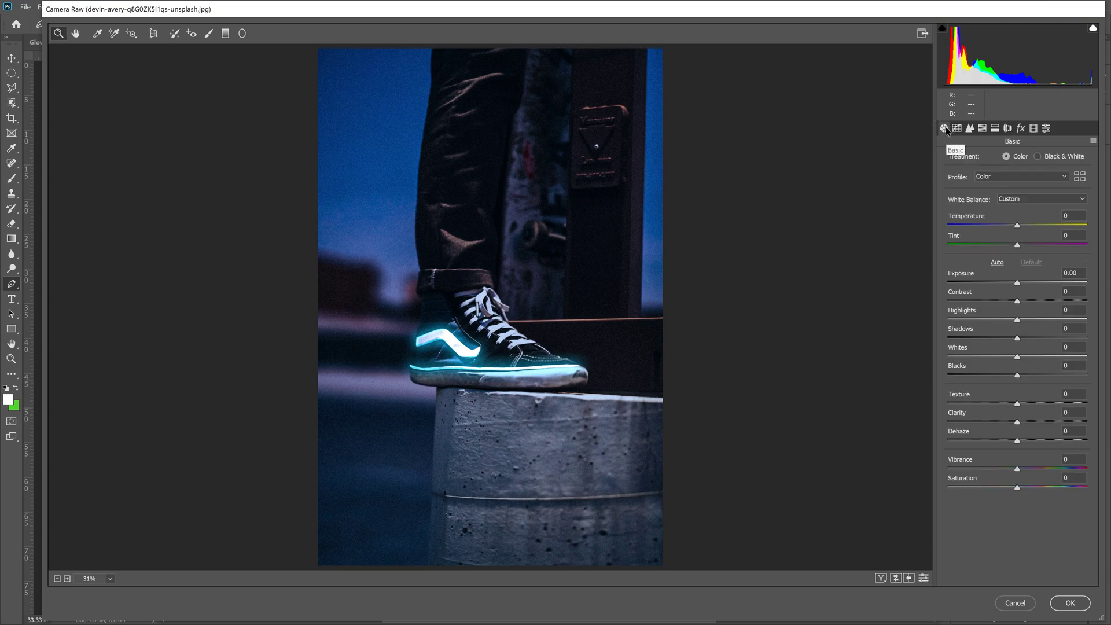
pyautogui.click(1071, 215)
pyautogui.moveTo(1048, 214); pyautogui.dragTo(1042, 215)
pyautogui.click(1074, 412)
pyautogui.moveTo(1017, 422); pyautogui.dragTo(1050, 422)
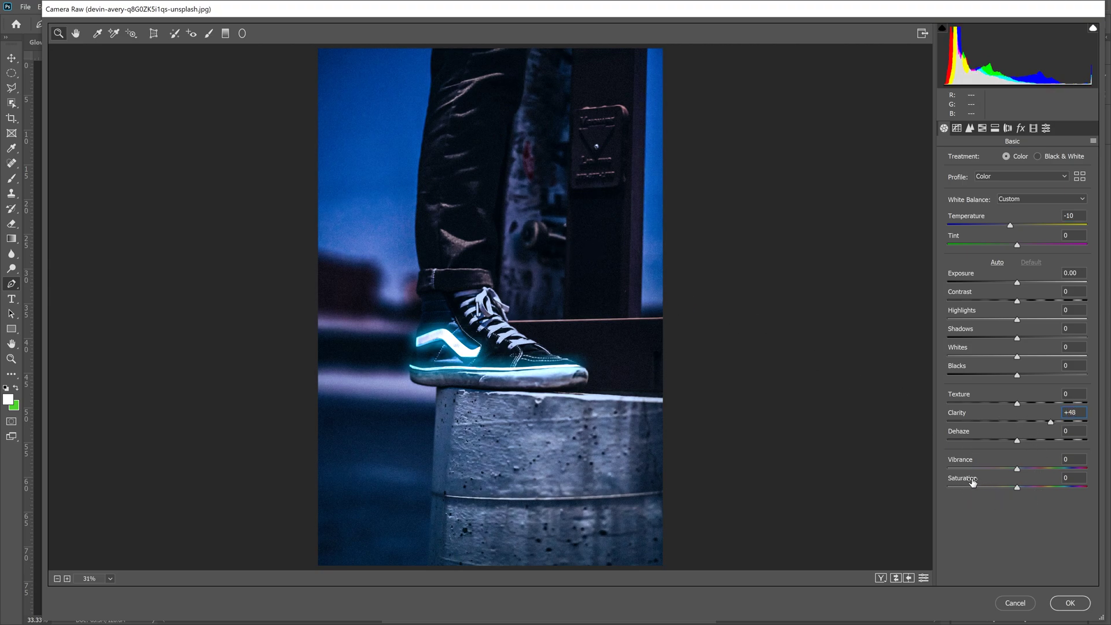
pyautogui.click(1069, 478)
pyautogui.write('-28')
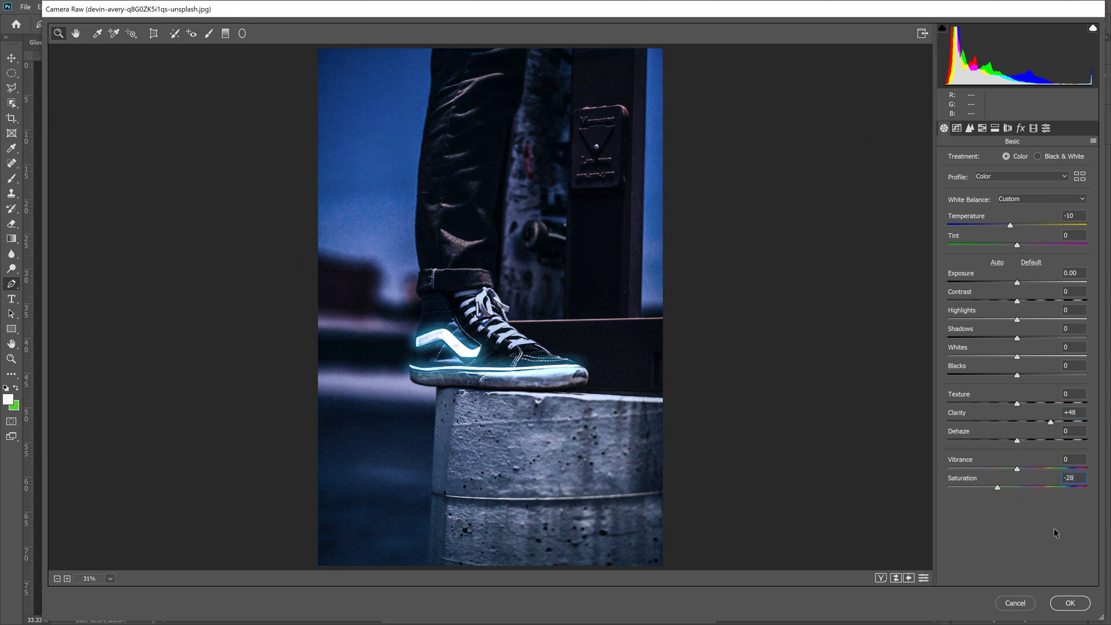
pyautogui.click(1072, 603)
pyautogui.hotkey('ctrl', '-')
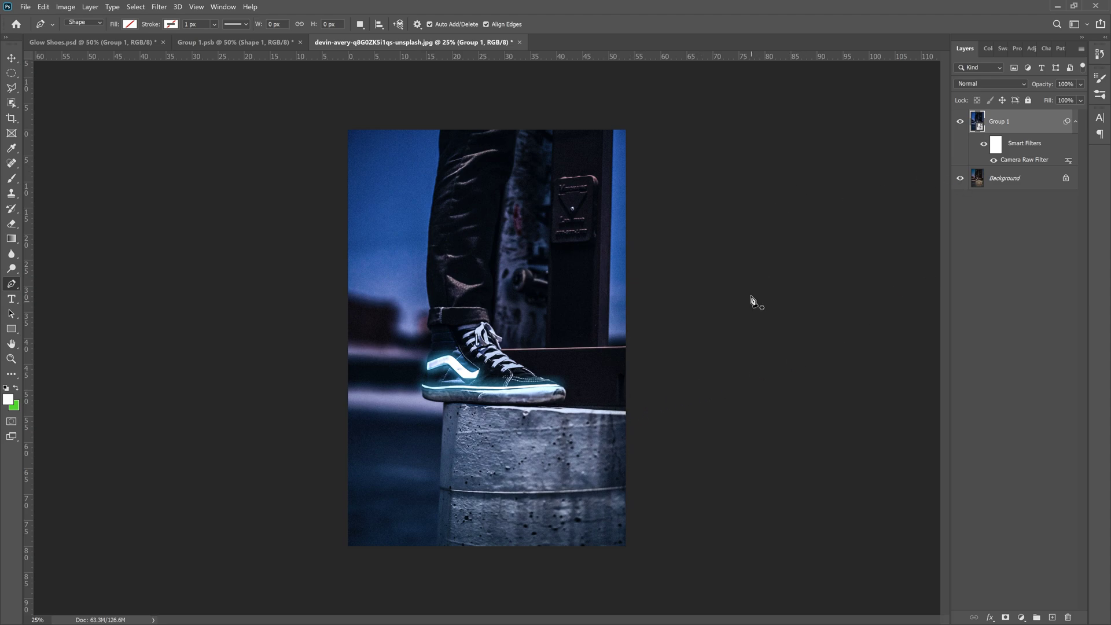
pyautogui.hotkey('ctrl', '+')
pyautogui.hotkey('ctrl', '+')
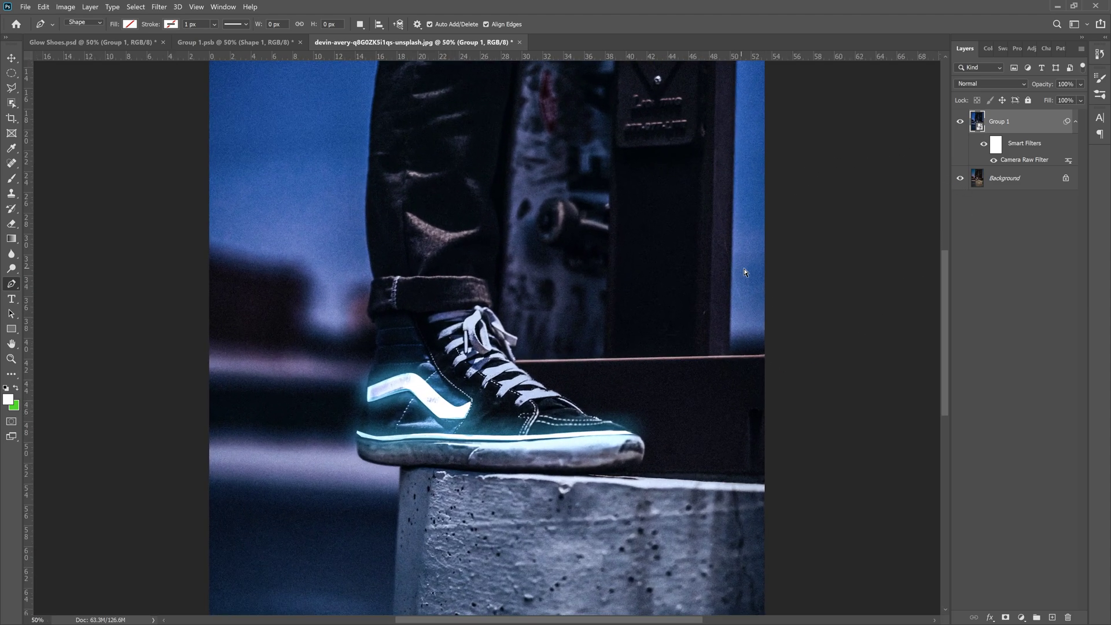
pyautogui.click(960, 122)
pyautogui.hotkey('ctrl', '-')
pyautogui.click(960, 123)
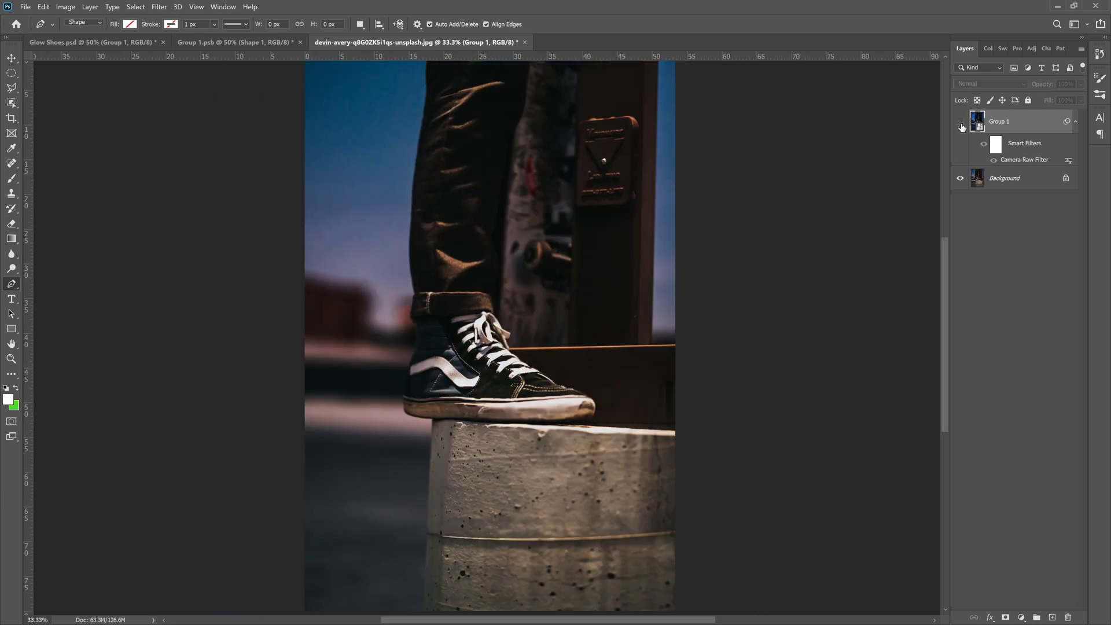
pyautogui.click(961, 124)
pyautogui.click(961, 123)
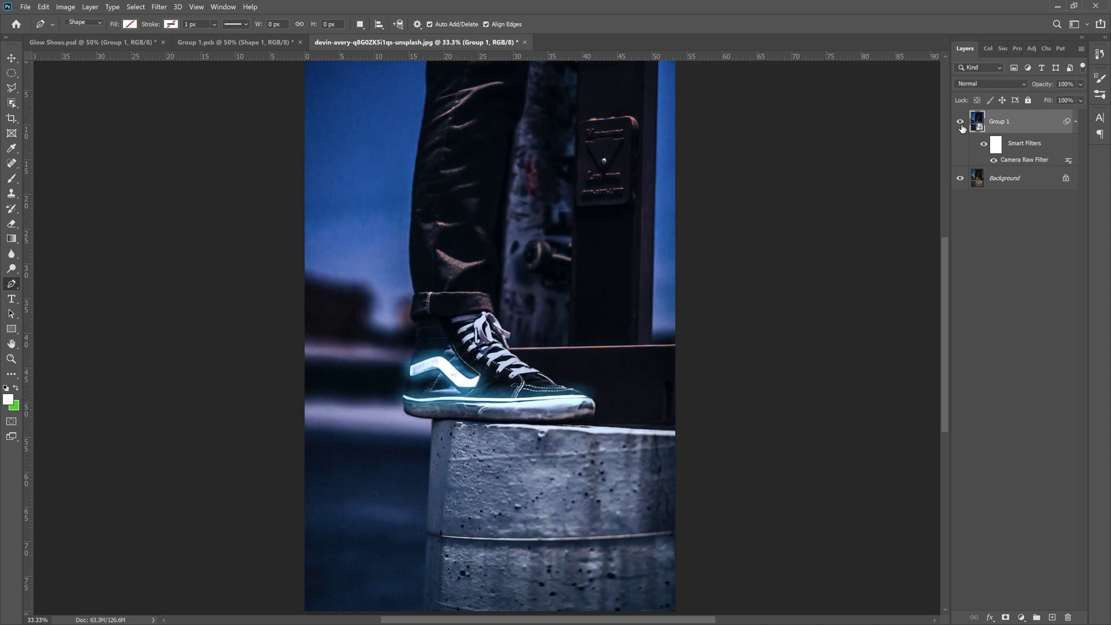
pyautogui.click(961, 124)
pyautogui.click(961, 124)
pyautogui.click(961, 124)
pyautogui.click(961, 123)
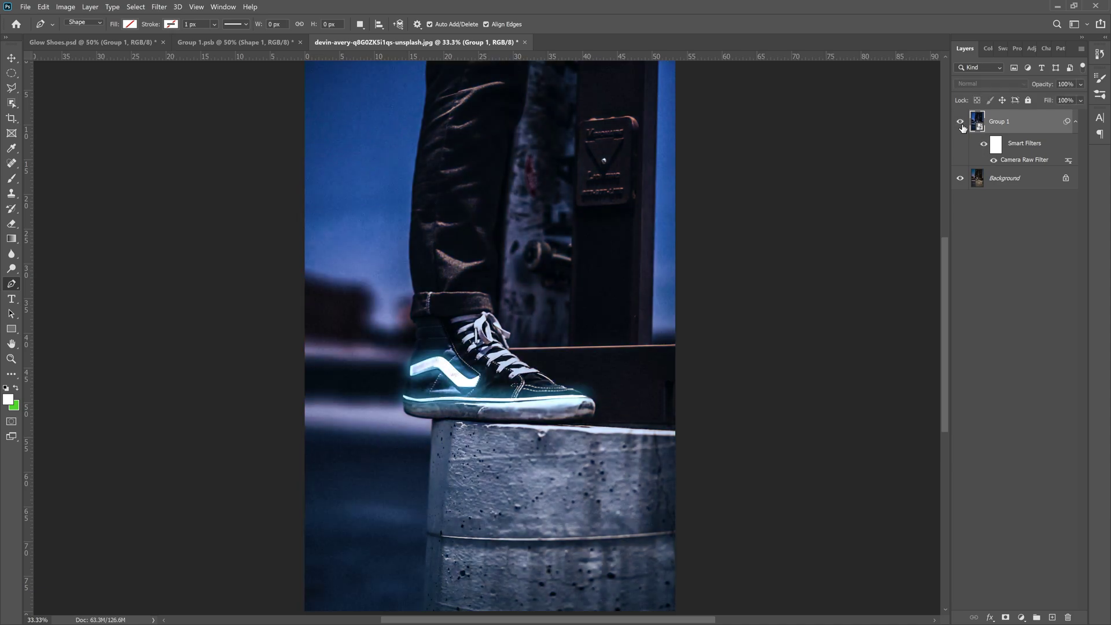